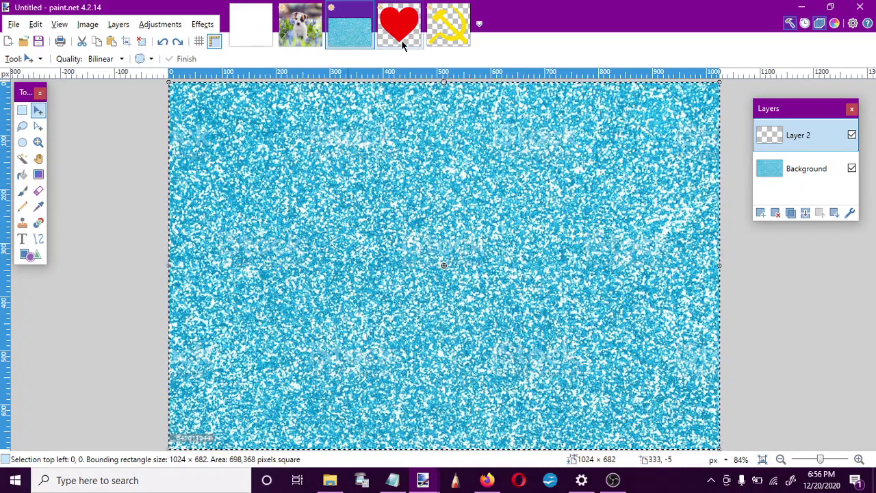
Step: Clear the selection in the puppy photo and add a new layer above its background
{"action": "left_click", "coordinate": [308, 32]}
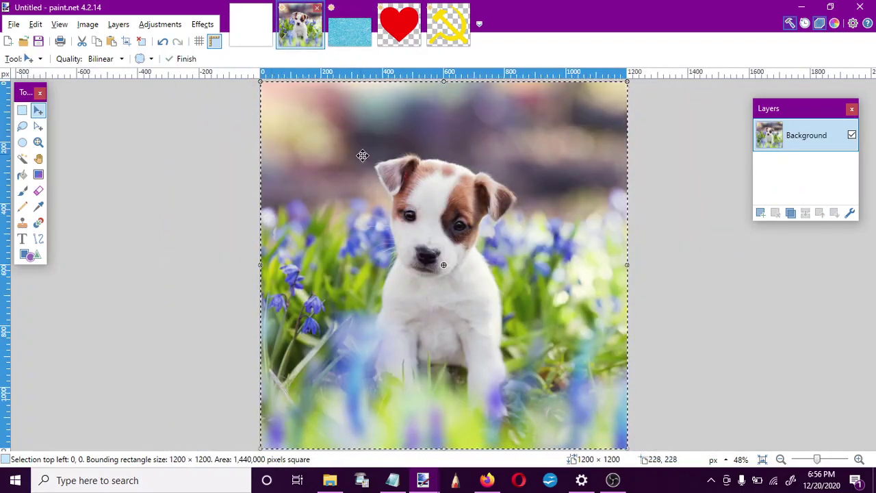
{"action": "key", "text": "ctrl+d"}
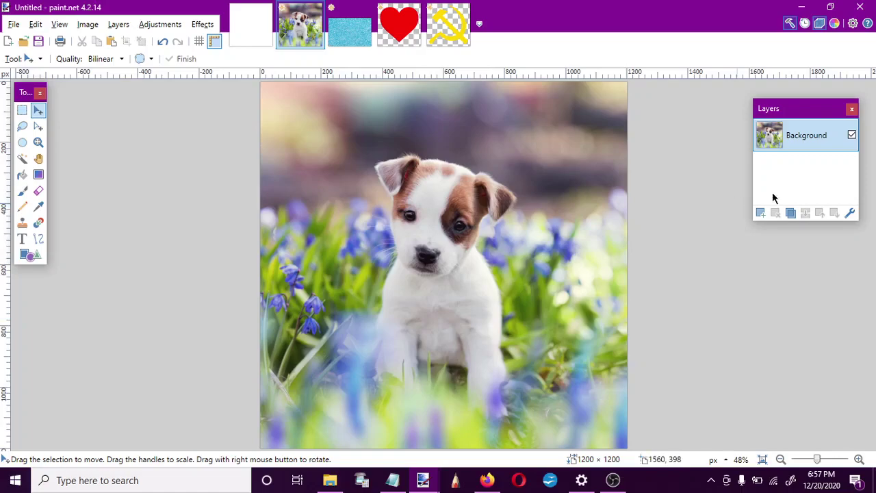
{"action": "left_click", "coordinate": [759, 213]}
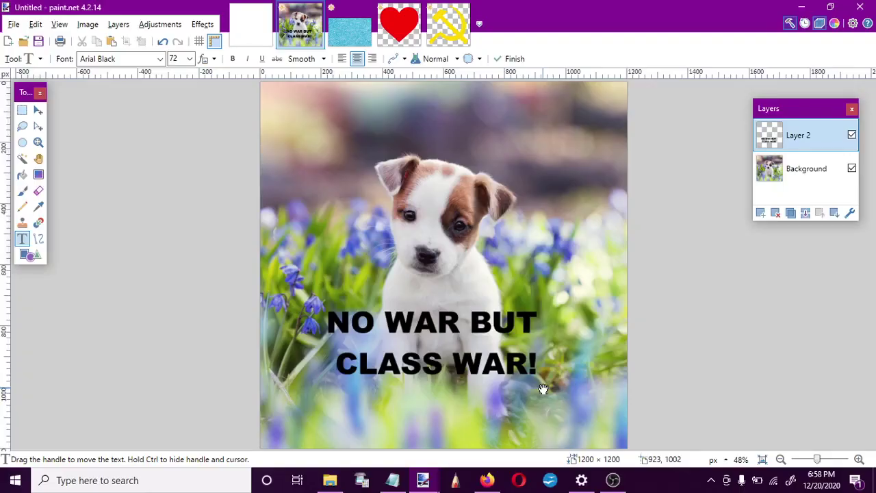
Step: Move the "NO WAR BUT CLASS WAR!" caption lower over the puppy's legs and set its Arial Black font size to 84
{"action": "left_click_drag", "start_coordinate": [542, 387], "coordinate": [554, 416]}
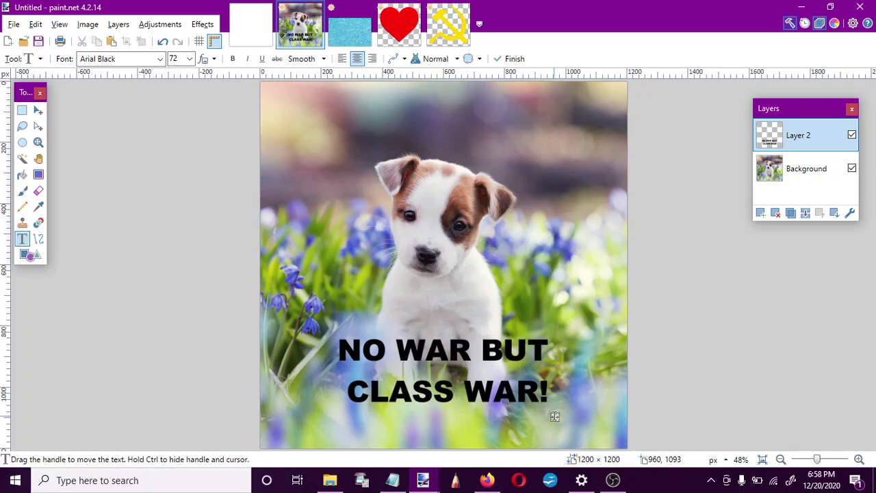
{"action": "left_click", "coordinate": [185, 59]}
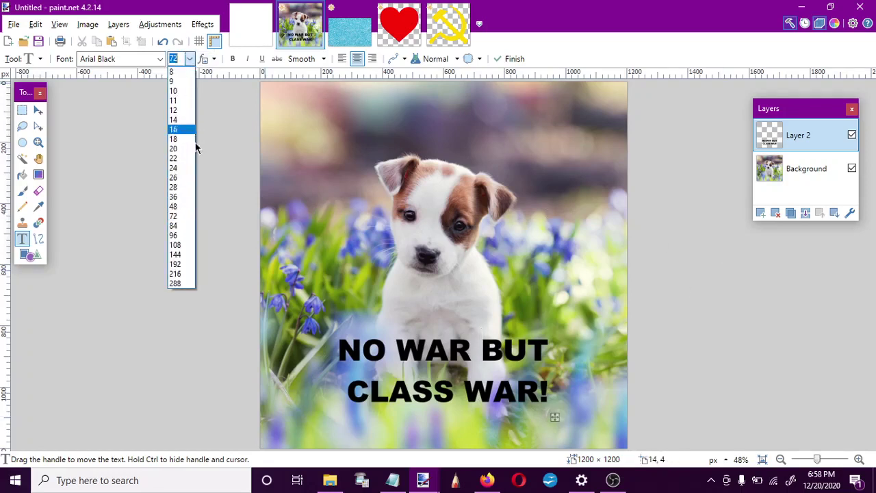
{"action": "left_click", "coordinate": [181, 225]}
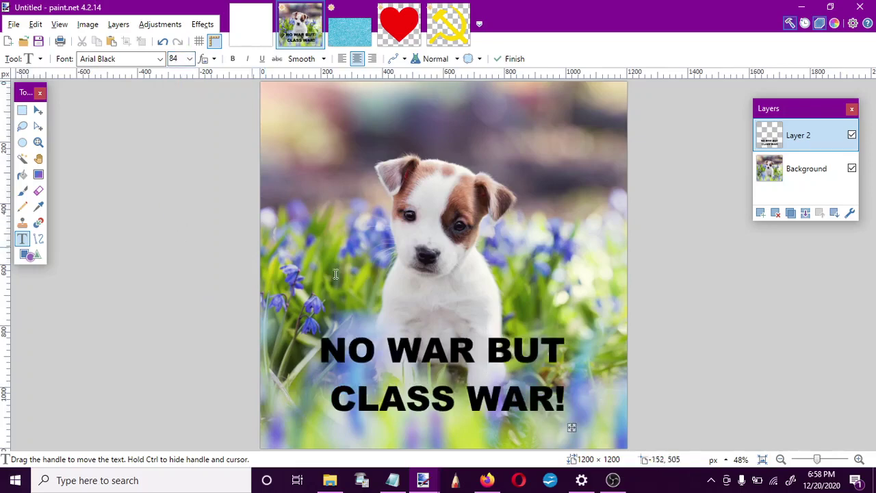
{"action": "key", "text": "Escape"}
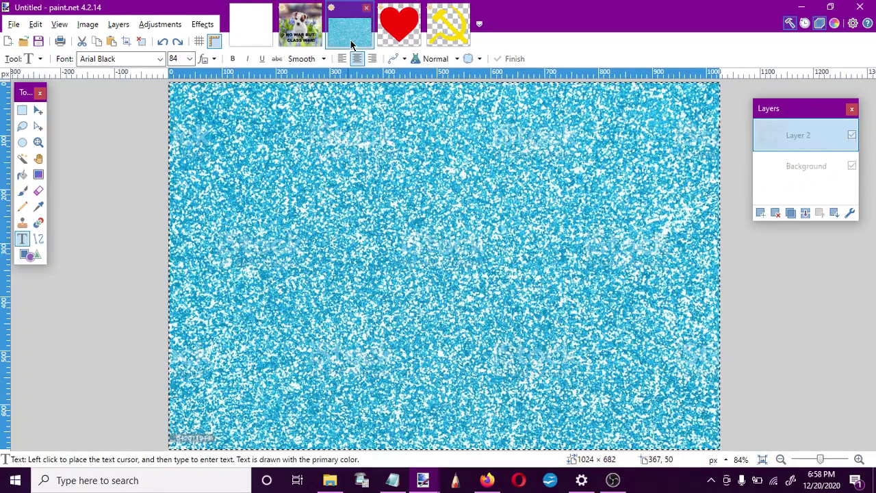
{"action": "left_click", "coordinate": [350, 24]}
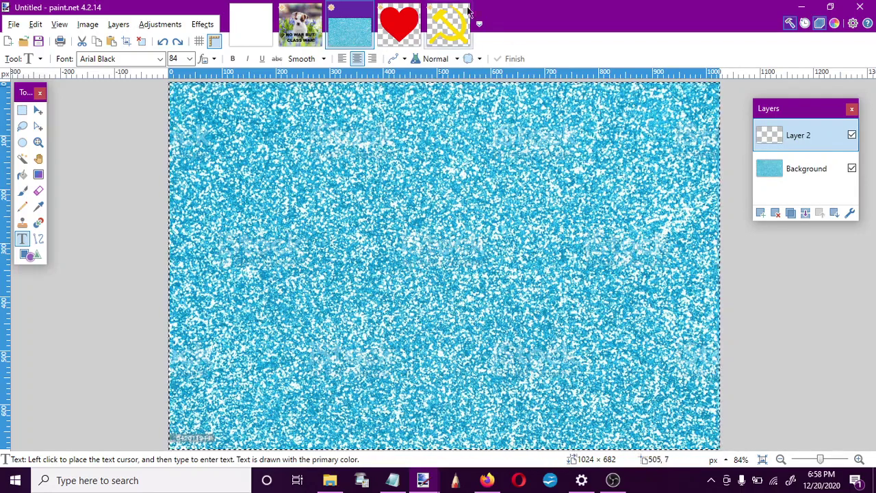
{"action": "left_click", "coordinate": [397, 43]}
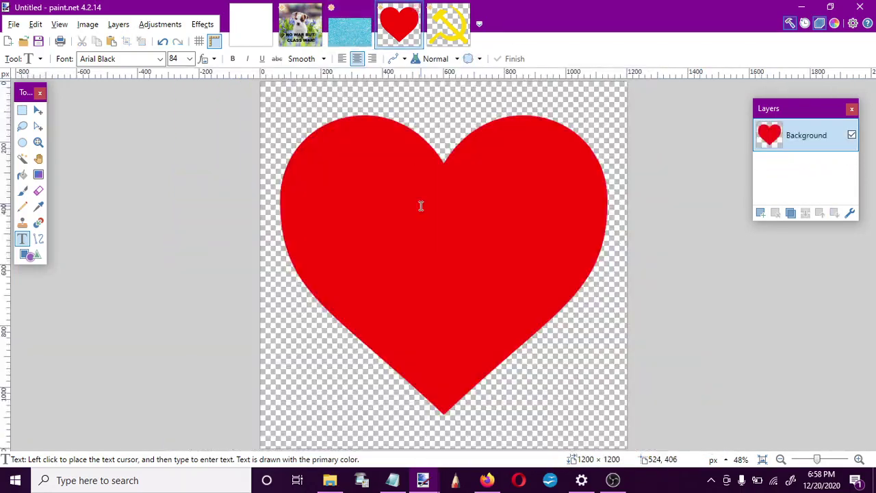
{"action": "left_click", "coordinate": [449, 27]}
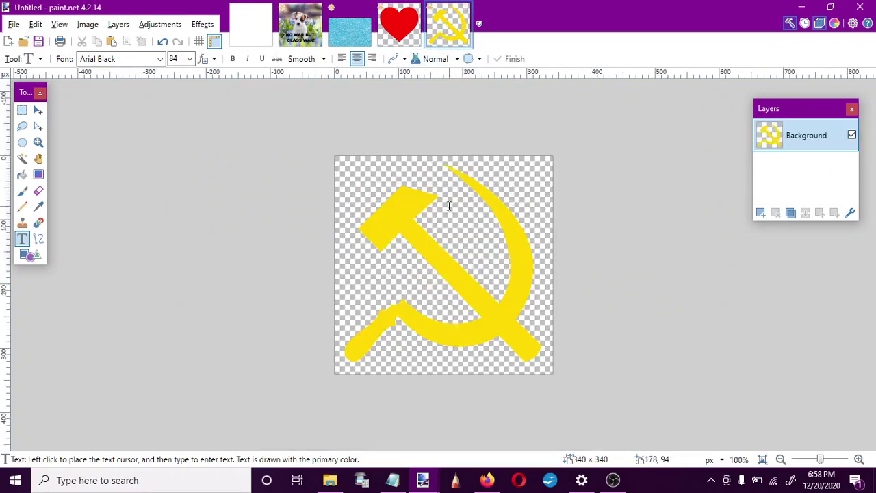
Step: Select and copy the entire Background layer of the blue glitter image
{"action": "left_click", "coordinate": [350, 27]}
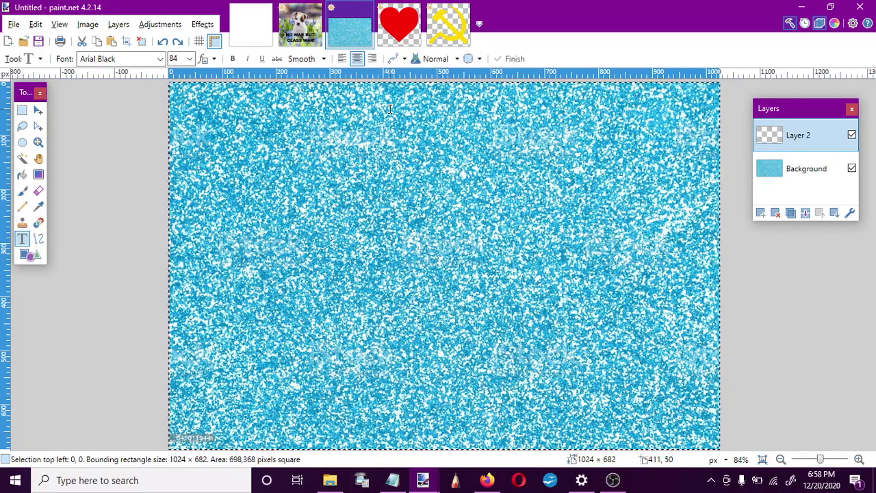
{"action": "left_click", "coordinate": [796, 172]}
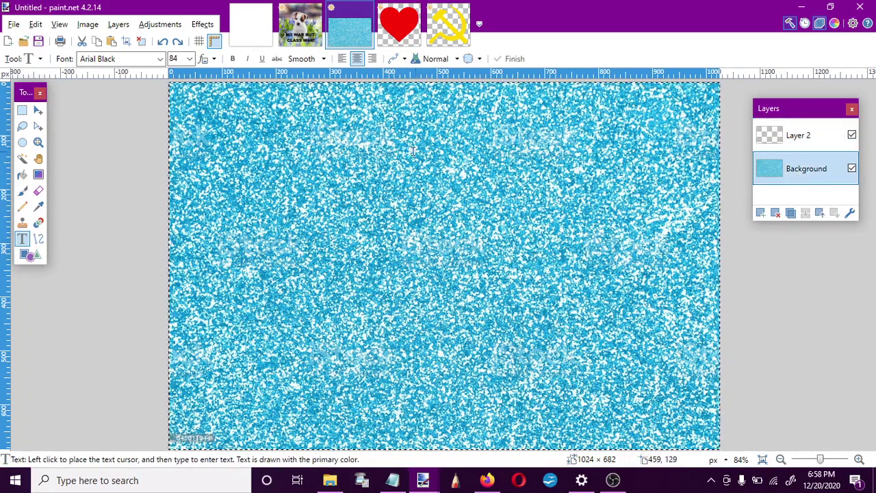
{"action": "key", "text": "ctrl+a"}
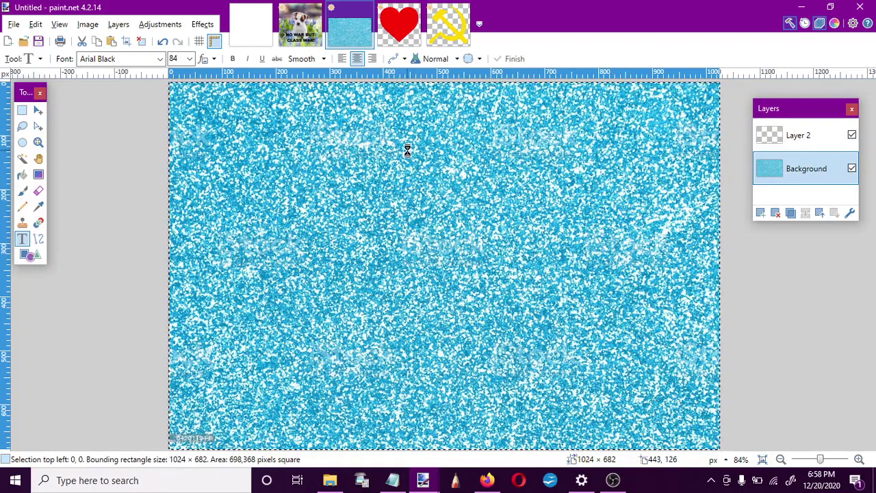
Step: Paste the glitter texture into the puppy image on a new layer between the photo and the caption, and move it behind the text
{"action": "left_click", "coordinate": [314, 40]}
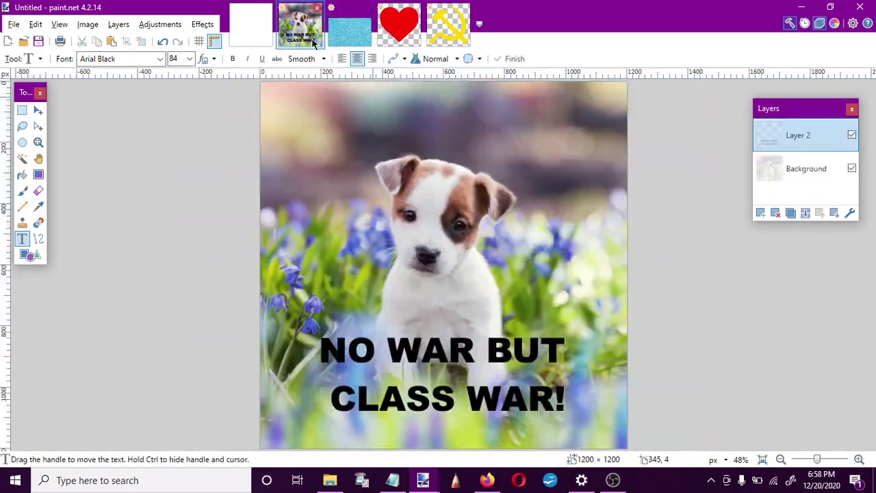
{"action": "left_click", "coordinate": [786, 173]}
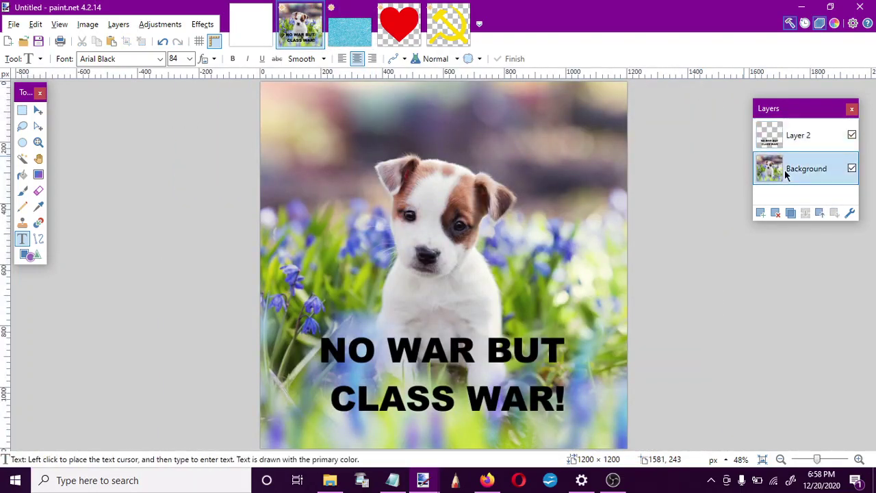
{"action": "left_click", "coordinate": [760, 213]}
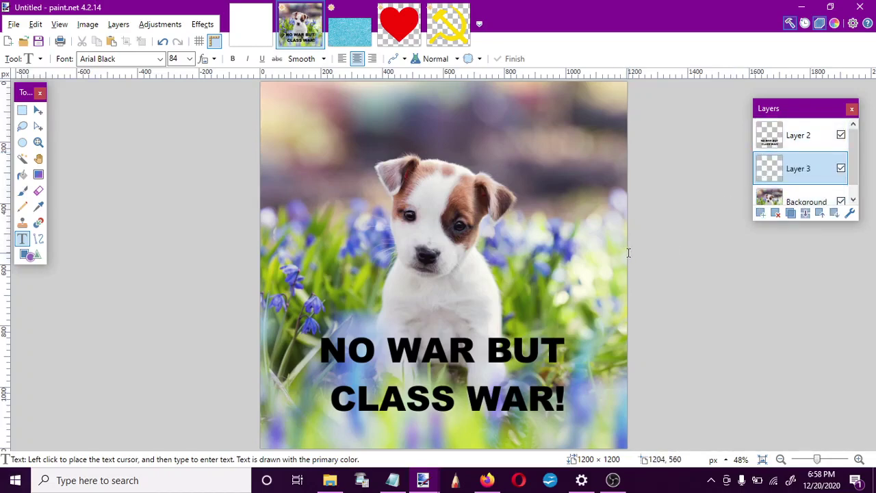
{"action": "key", "text": "ctrl+v"}
{"action": "left_click_drag", "start_coordinate": [469, 189], "coordinate": [500, 340]}
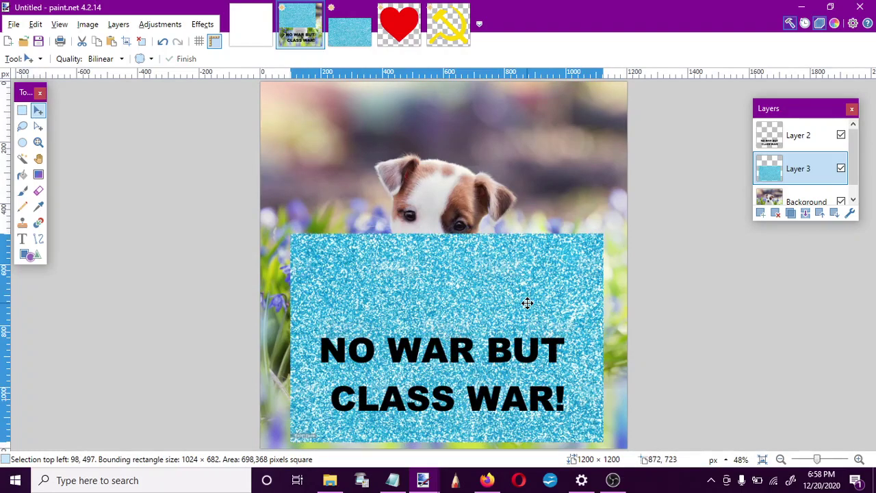
{"action": "left_click_drag", "start_coordinate": [525, 299], "coordinate": [528, 306]}
Step: Select the whole glitter layer, scale it to about 1051 × 801 pixels, position it behind the caption and deselect
{"action": "key", "text": "ctrl+a"}
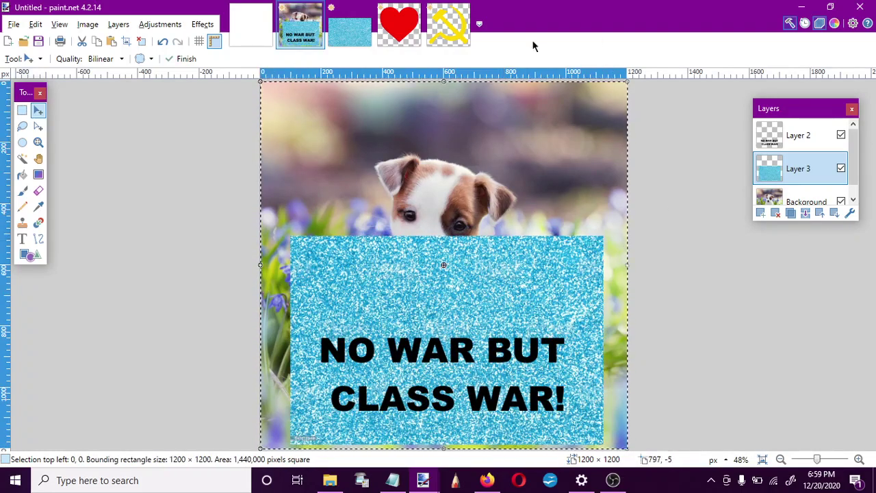
{"action": "left_click_drag", "start_coordinate": [629, 82], "coordinate": [583, 205]}
{"action": "left_click_drag", "start_coordinate": [467, 309], "coordinate": [492, 297]}
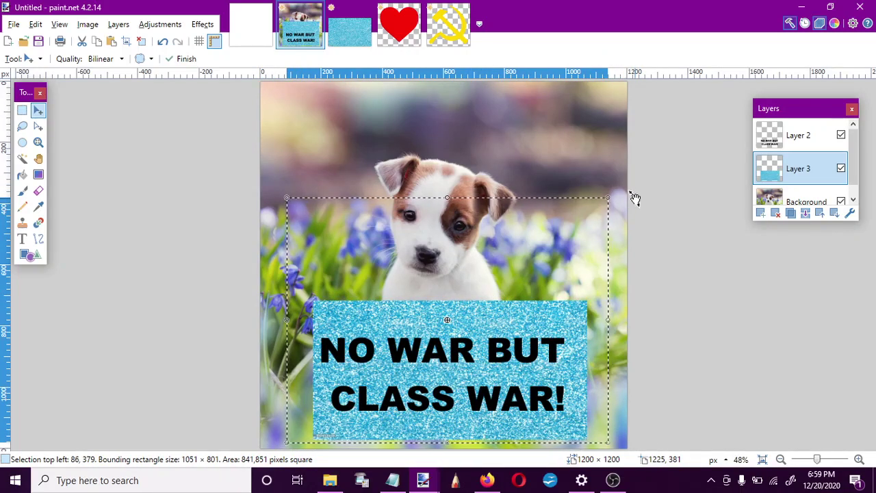
{"action": "key", "text": "ctrl+d"}
Step: Select the transparent area surrounding the caption on Layer 2 with the Magic Wand in add (union) mode at 50% tolerance
{"action": "key", "text": "s"}
{"action": "key", "text": "s"}
{"action": "key", "text": "s"}
{"action": "key", "text": "s"}
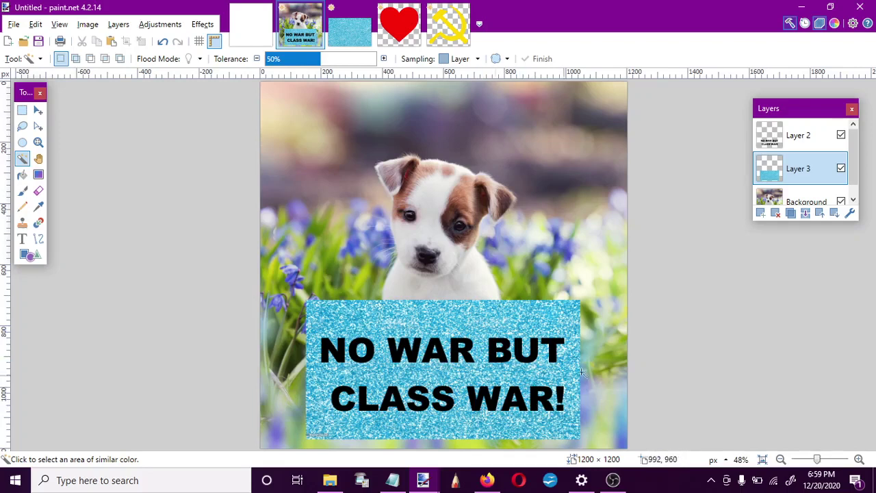
{"action": "left_click", "coordinate": [820, 145]}
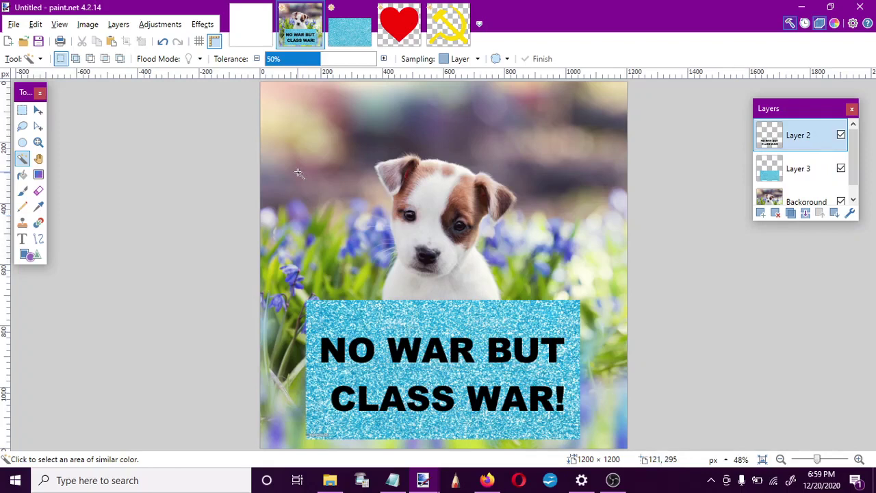
{"action": "left_click", "coordinate": [76, 59]}
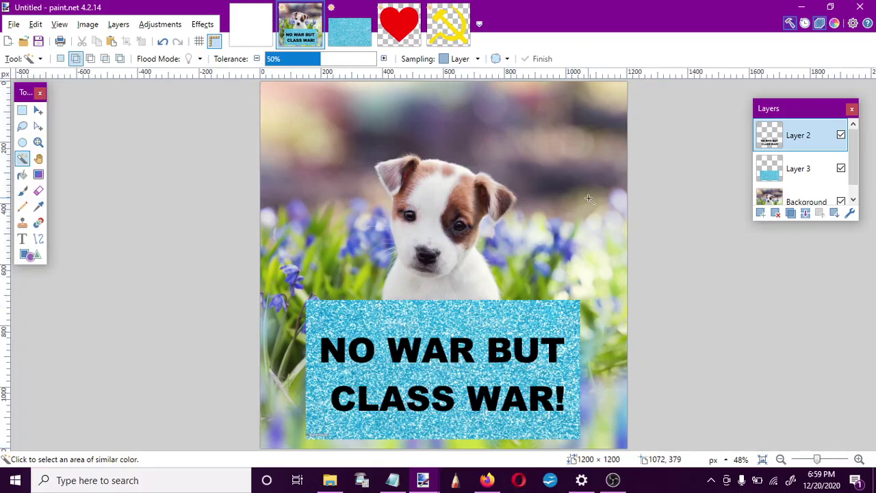
{"action": "left_click", "coordinate": [482, 234]}
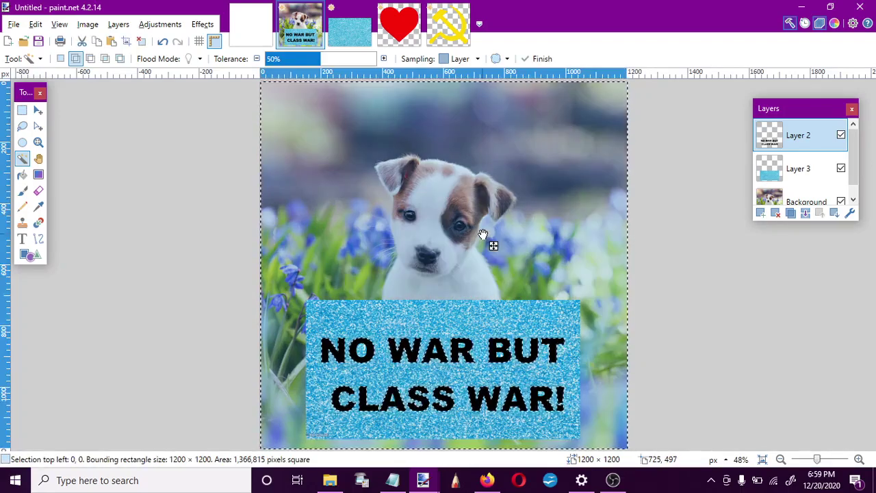
Step: Add the enclosed holes inside the caption's letters, such as A, O, R and B, to the selection
{"action": "left_click", "coordinate": [455, 347], "text": "ctrl"}
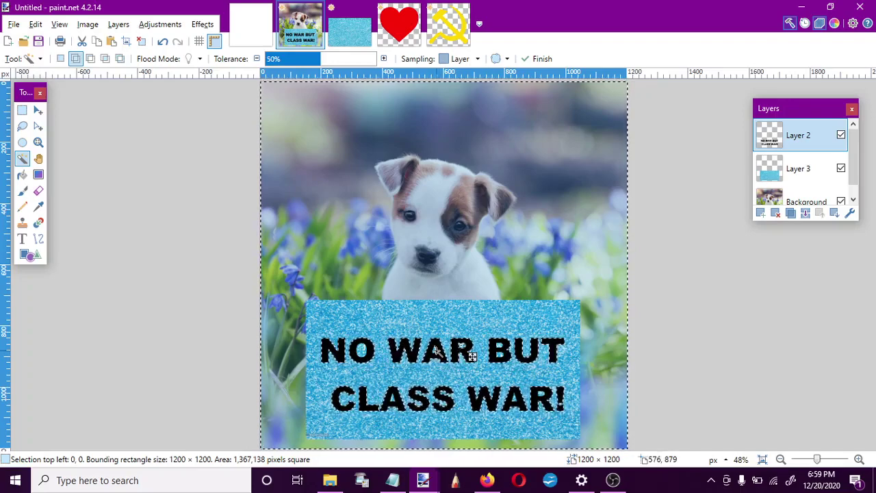
{"action": "left_click", "coordinate": [357, 348], "text": "ctrl"}
{"action": "left_click", "coordinate": [393, 397], "text": "ctrl"}
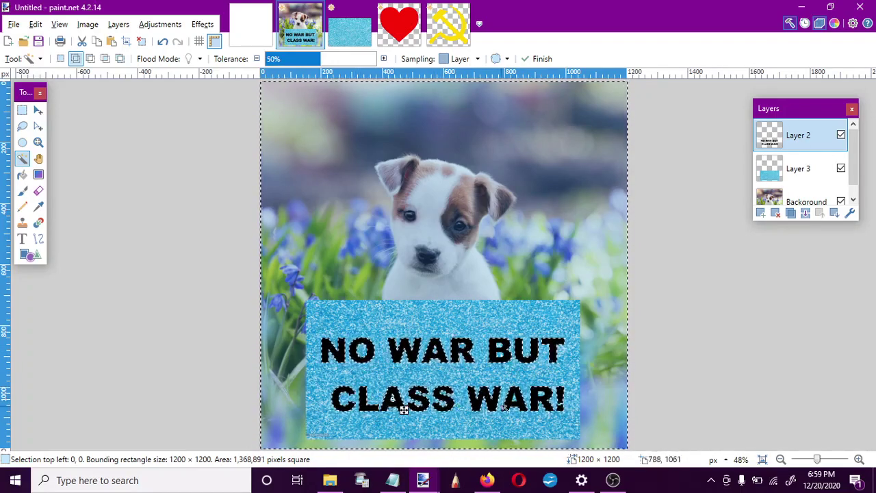
{"action": "left_click", "coordinate": [544, 394], "text": "ctrl"}
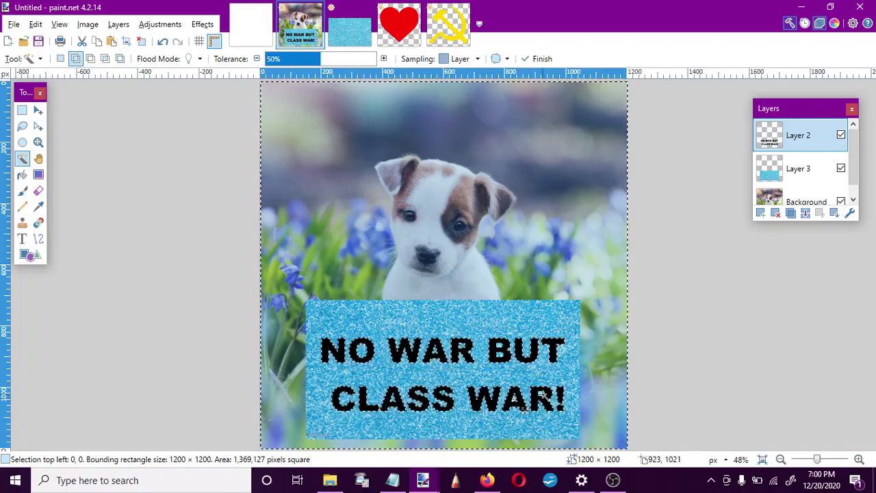
{"action": "left_click", "coordinate": [501, 351], "text": "ctrl"}
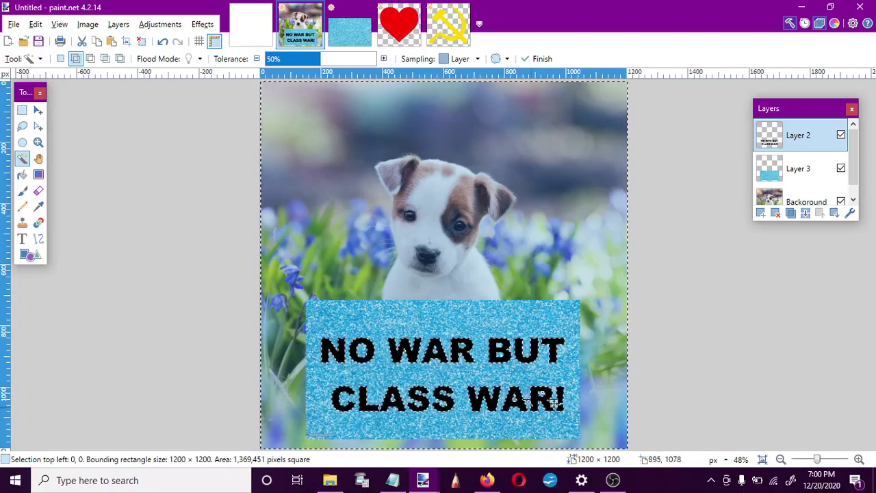
{"action": "left_click", "coordinate": [509, 356], "text": "ctrl"}
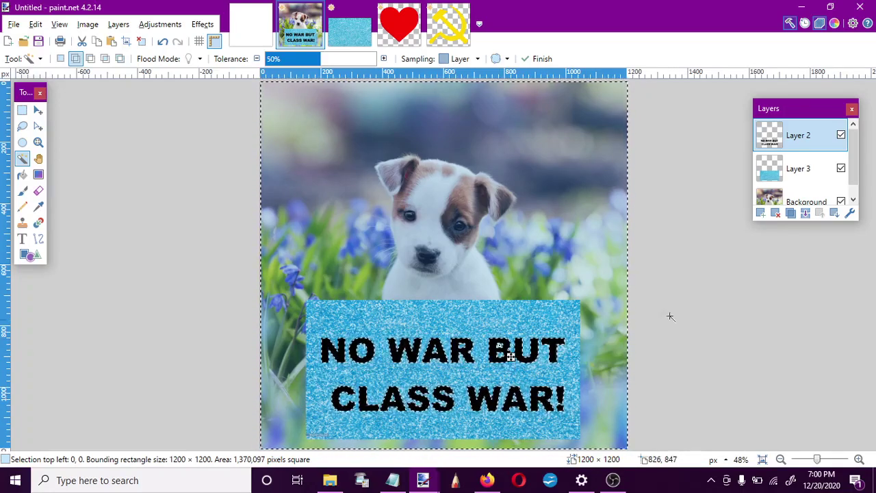
Step: Delete the selected area from the glitter on Layer 3, then check the glitter lettering by toggling the black caption layer's visibility
{"action": "left_click", "coordinate": [793, 157]}
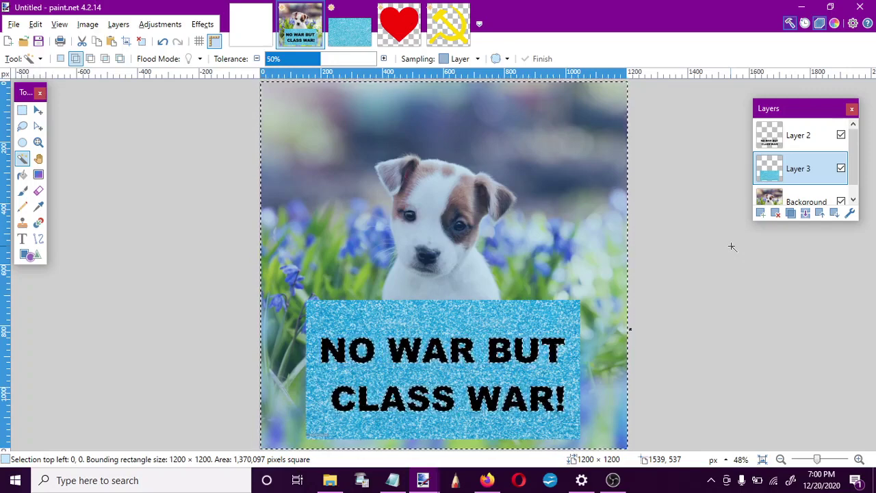
{"action": "key", "text": "Delete"}
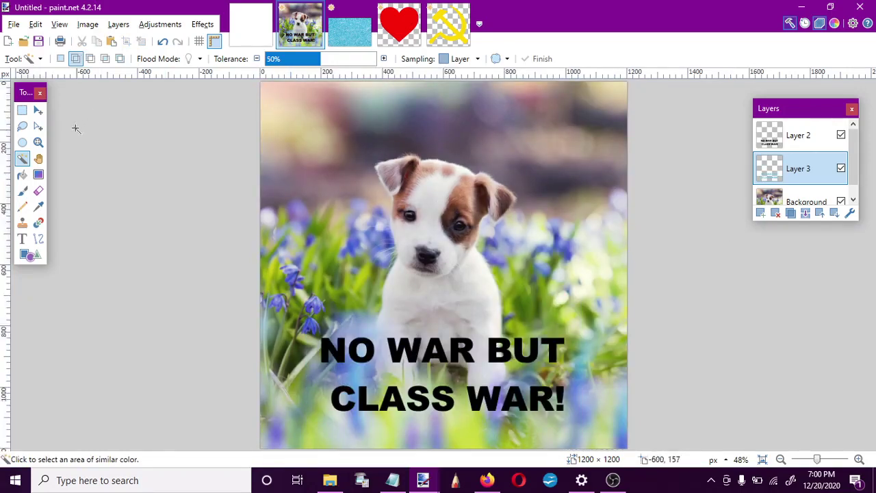
{"action": "key", "text": "m"}
{"action": "left_click", "coordinate": [815, 137]}
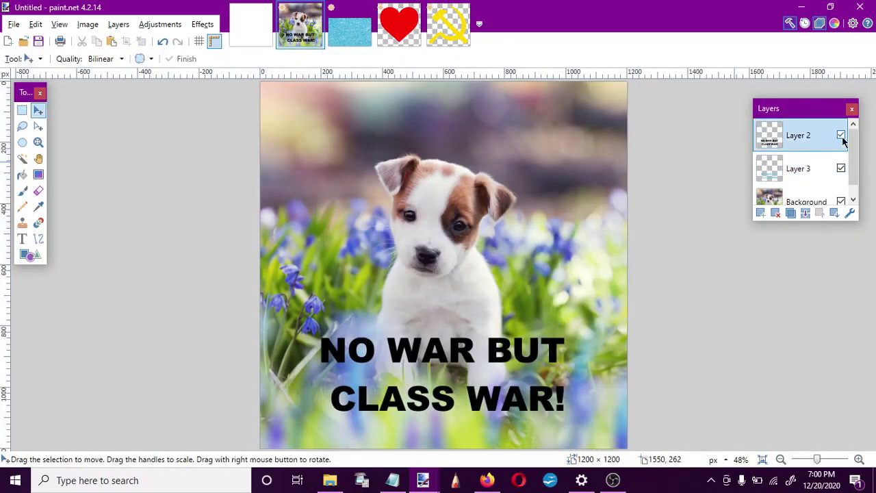
{"action": "left_click", "coordinate": [841, 136]}
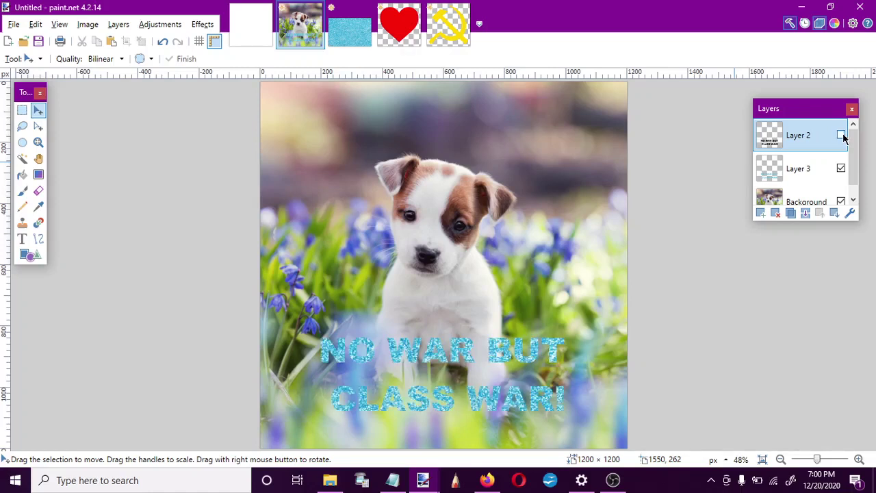
{"action": "left_click", "coordinate": [841, 136]}
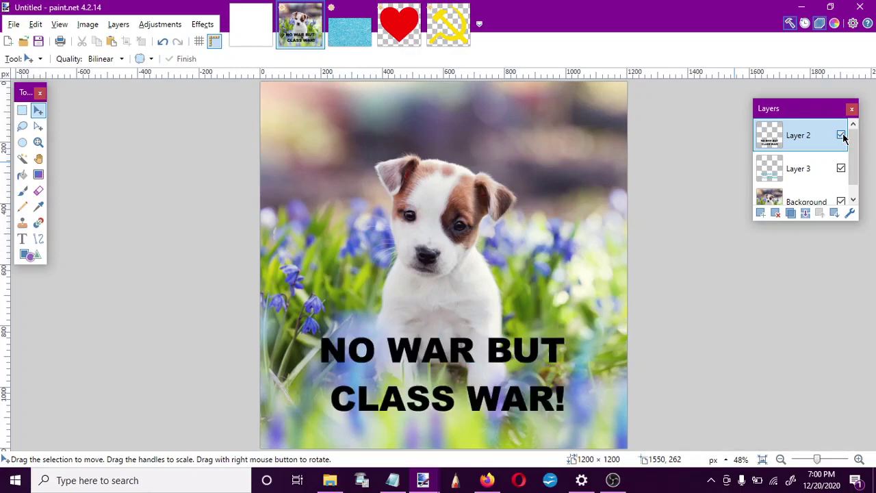
{"action": "left_click", "coordinate": [841, 136]}
{"action": "left_click", "coordinate": [841, 135]}
Step: Place the black caption layer beneath the glitter lettering and shift it about 6 pixels left and 6 pixels down as a shadow
{"action": "left_click_drag", "start_coordinate": [808, 138], "coordinate": [808, 167]}
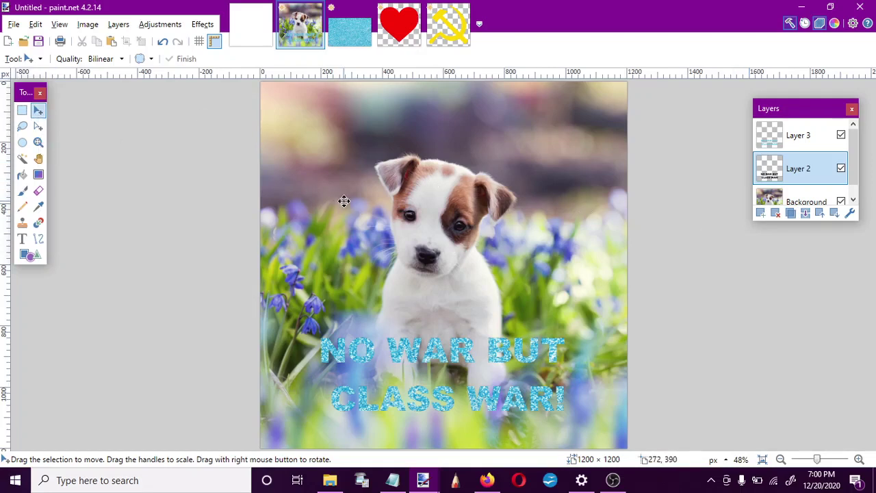
{"action": "key", "text": "ctrl+a"}
{"action": "left_click_drag", "start_coordinate": [343, 201], "coordinate": [341, 203]}
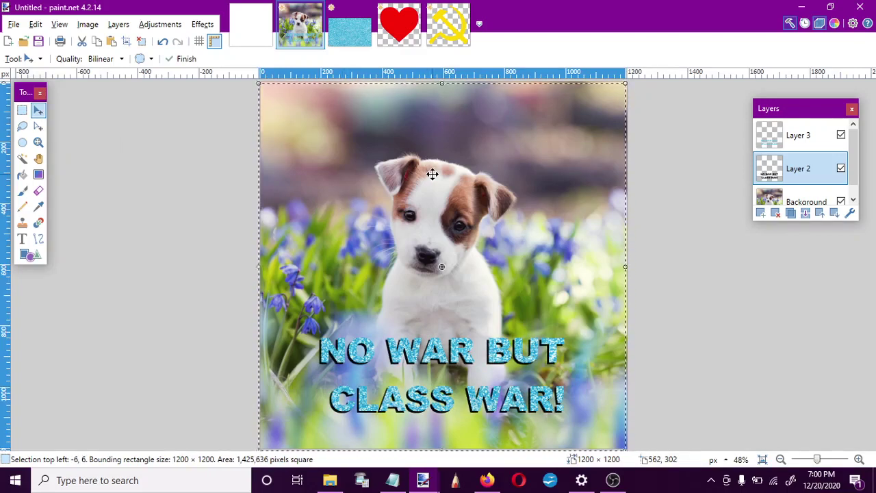
Step: Clear the selection, duplicate the black caption layer, invert the copy's colours to white and shift it slightly upward as a highlight
{"action": "key", "text": "ctrl+d"}
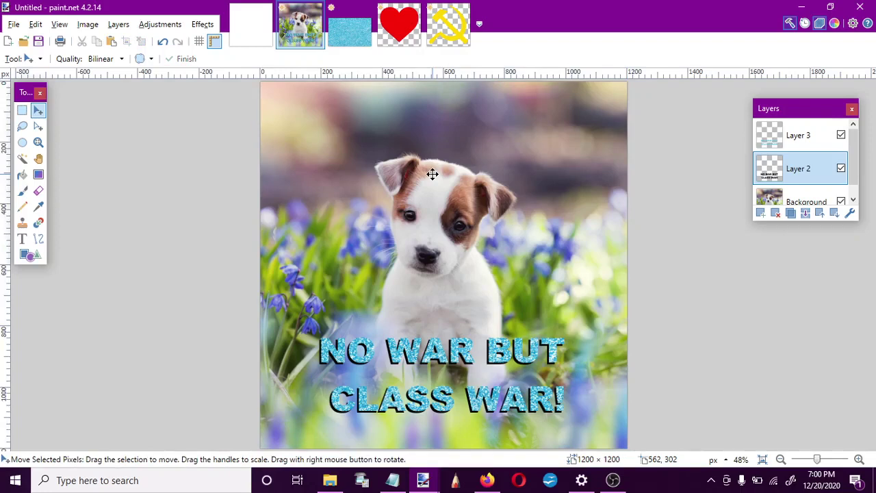
{"action": "left_click", "coordinate": [791, 214]}
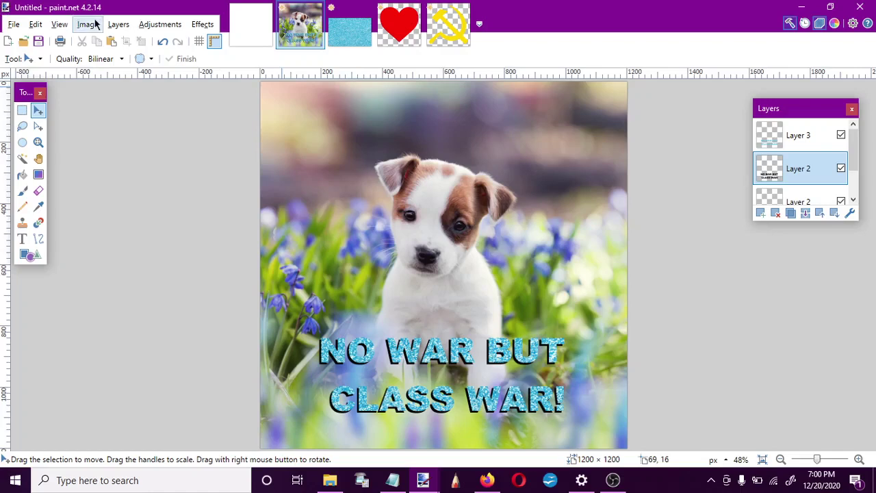
{"action": "left_click", "coordinate": [160, 24]}
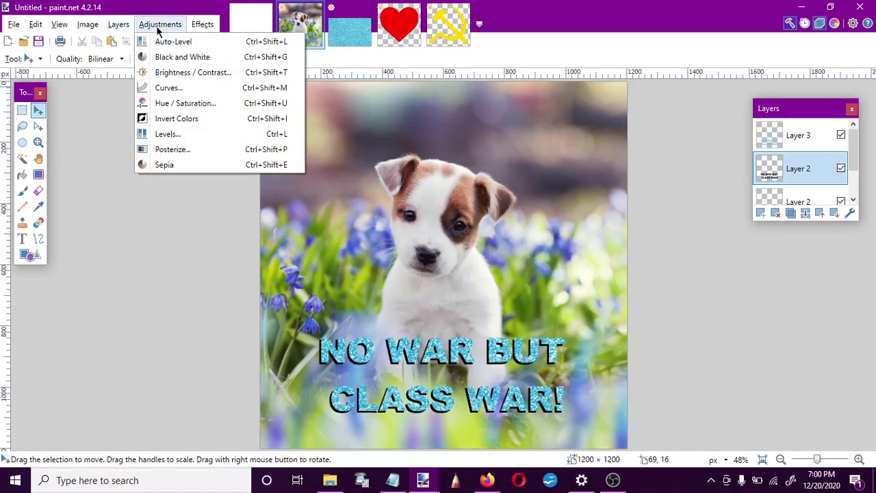
{"action": "left_click", "coordinate": [191, 120]}
{"action": "left_click_drag", "start_coordinate": [388, 264], "coordinate": [388, 262]}
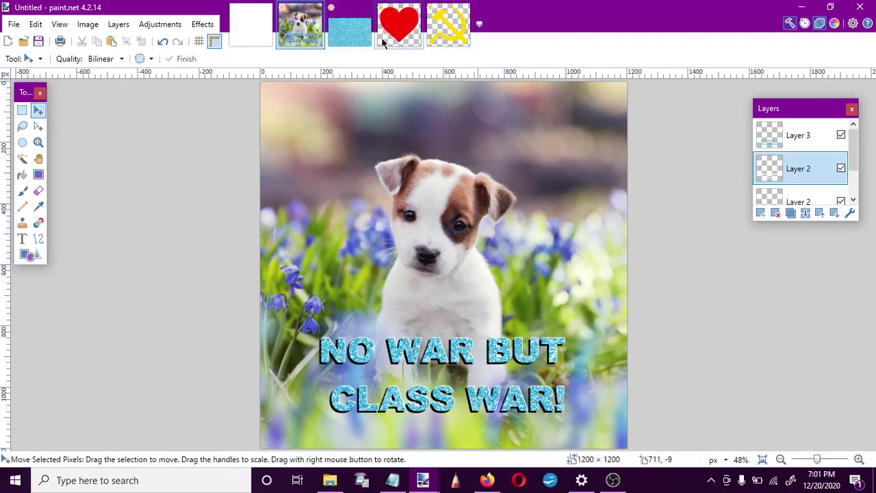
Step: In the heart image, add a layer beneath the red heart, paste the blue glitter there and offset it about 50 by 29 pixels
{"action": "left_click", "coordinate": [336, 45]}
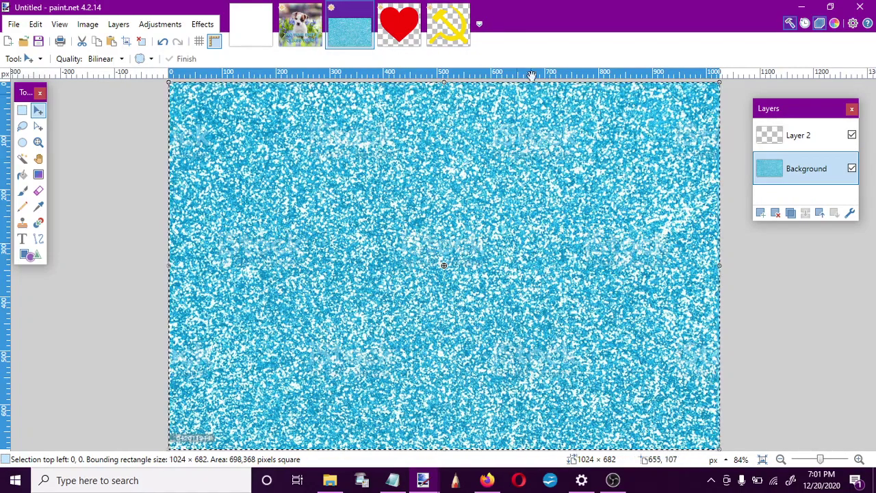
{"action": "left_click", "coordinate": [399, 27]}
{"action": "left_click", "coordinate": [760, 213]}
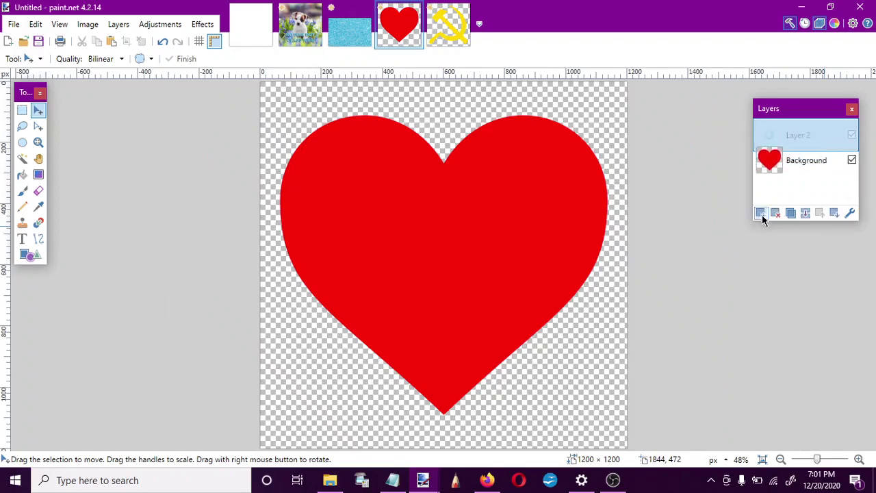
{"action": "left_click_drag", "start_coordinate": [800, 139], "coordinate": [792, 190]}
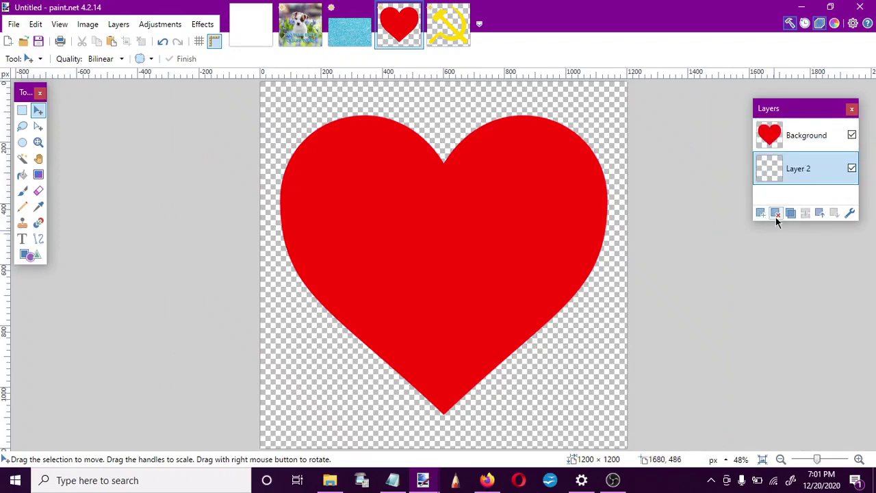
{"action": "key", "text": "ctrl+v"}
{"action": "mouse_move", "coordinate": [500, 210]}
{"action": "left_mouse_down"}
{"action": "mouse_move", "coordinate": [534, 239]}
{"action": "mouse_move", "coordinate": [517, 210]}
{"action": "left_mouse_up"}
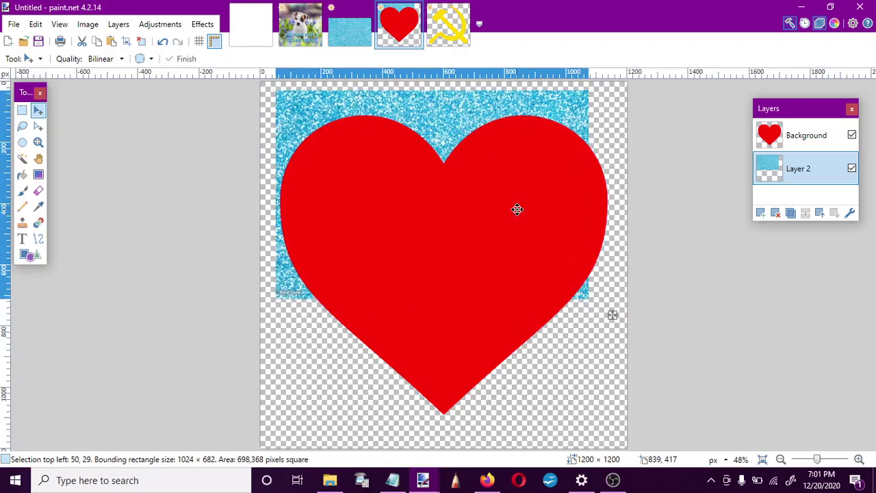
Step: Scale the red heart's Background layer down to about 593 × 576 pixels and position the heart fully over the glitter
{"action": "left_click", "coordinate": [820, 147]}
{"action": "key", "text": "ctrl+d"}
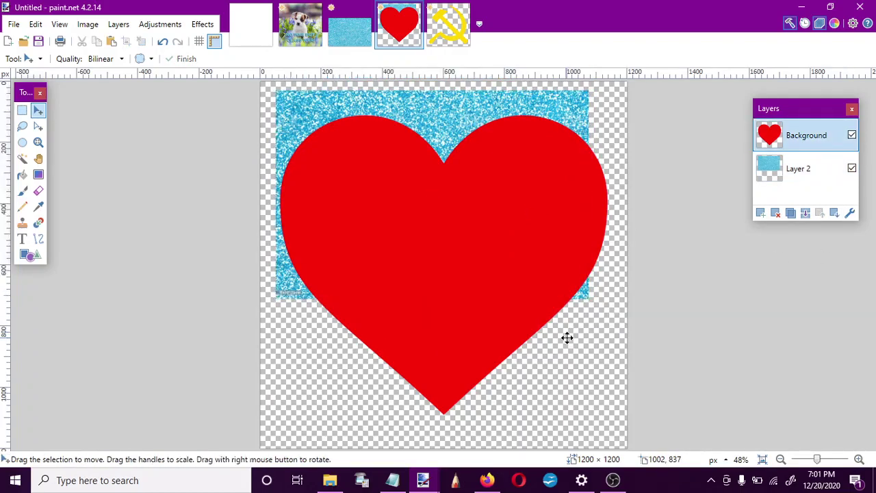
{"action": "key", "text": "ctrl+a"}
{"action": "left_click_drag", "start_coordinate": [649, 448], "coordinate": [441, 283]}
{"action": "left_click_drag", "start_coordinate": [388, 201], "coordinate": [443, 207]}
{"action": "left_click_drag", "start_coordinate": [499, 303], "coordinate": [514, 285]}
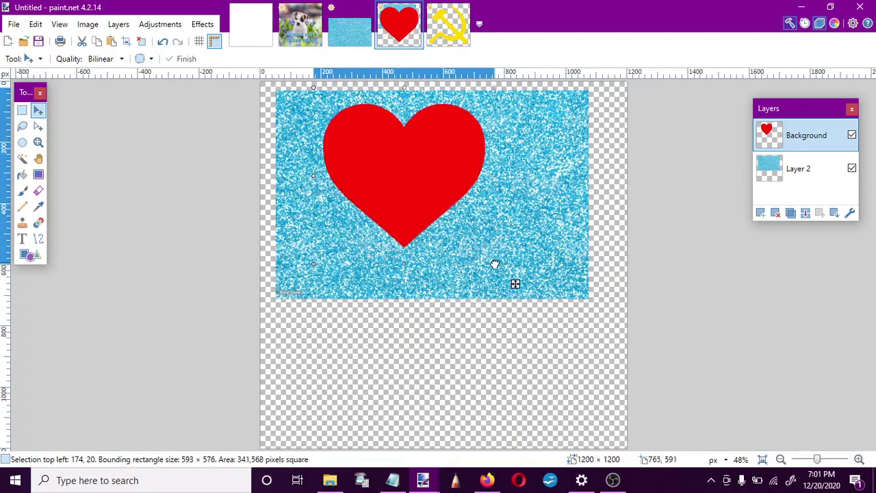
{"action": "left_click_drag", "start_coordinate": [417, 198], "coordinate": [397, 205]}
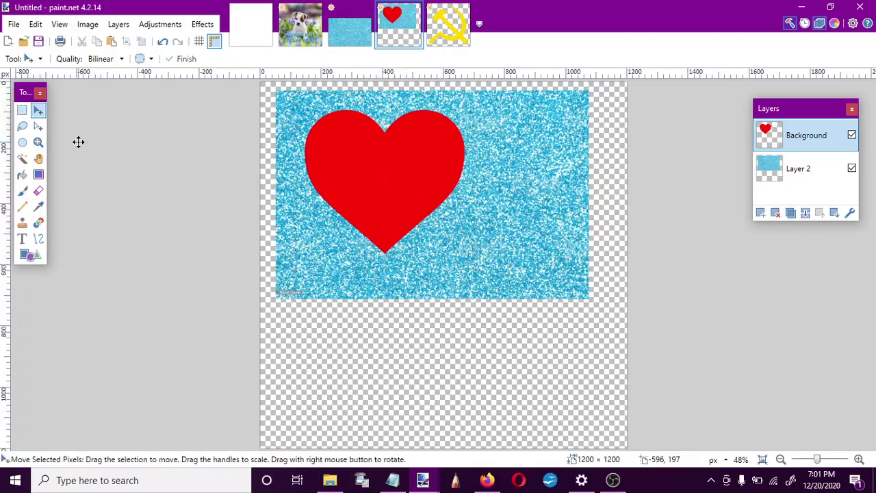
Step: Select the red heart with the Magic Wand at 50% tolerance and copy the matching area from the glitter on Layer 2
{"action": "left_click", "coordinate": [22, 158]}
{"action": "left_click", "coordinate": [387, 172]}
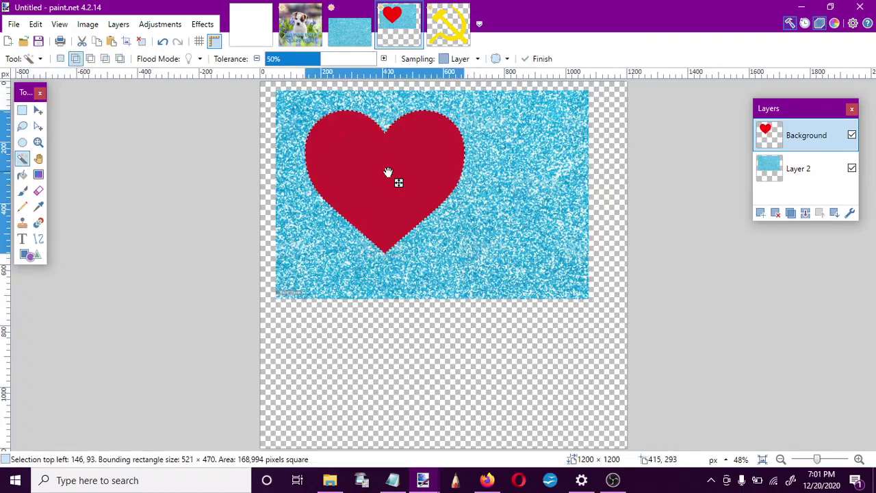
{"action": "left_click", "coordinate": [794, 170]}
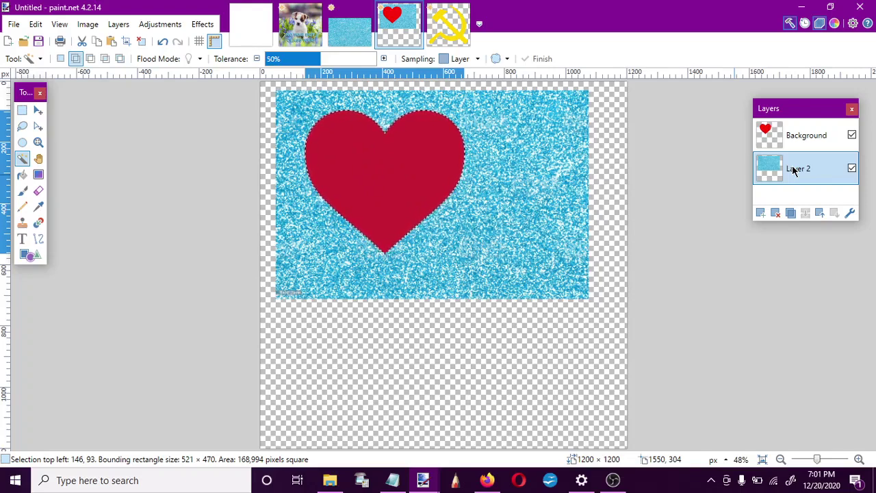
{"action": "left_click", "coordinate": [794, 139]}
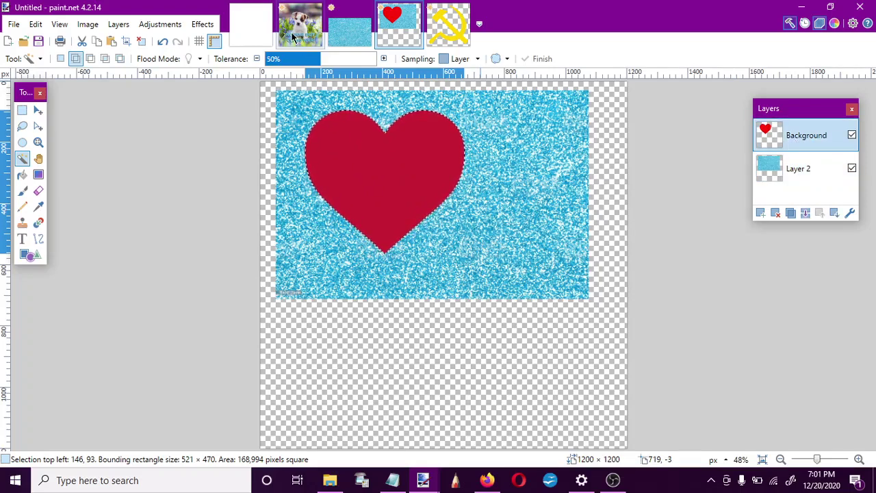
Step: Paste the glitter heart onto a new layer in the puppy image and place it near the picture's upper-left corner
{"action": "left_click", "coordinate": [292, 36]}
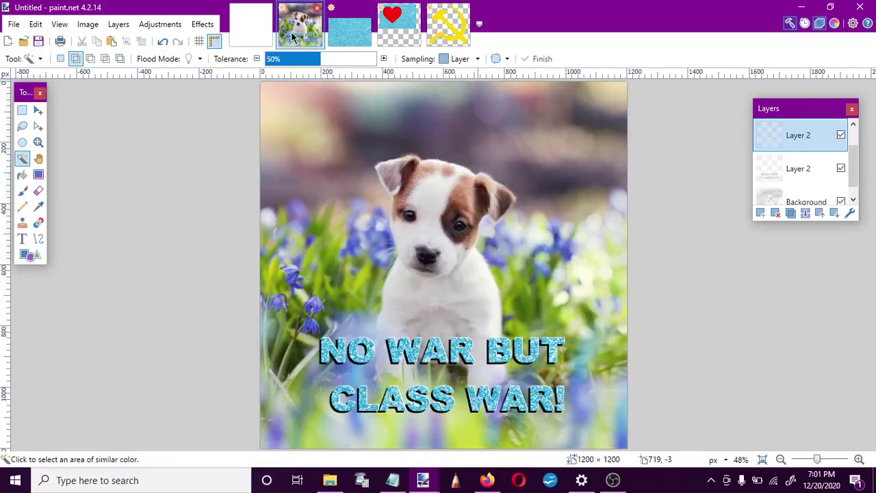
{"action": "left_click", "coordinate": [760, 215]}
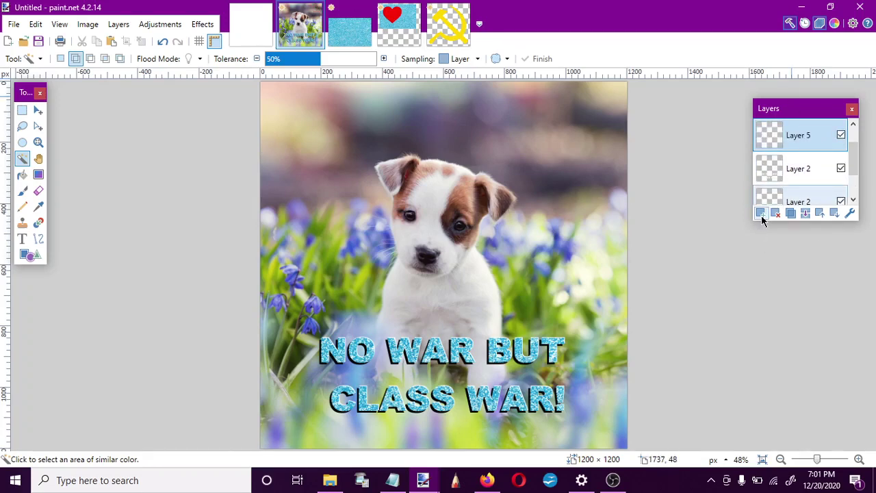
{"action": "key", "text": "ctrl+v"}
{"action": "left_click_drag", "start_coordinate": [406, 180], "coordinate": [381, 161]}
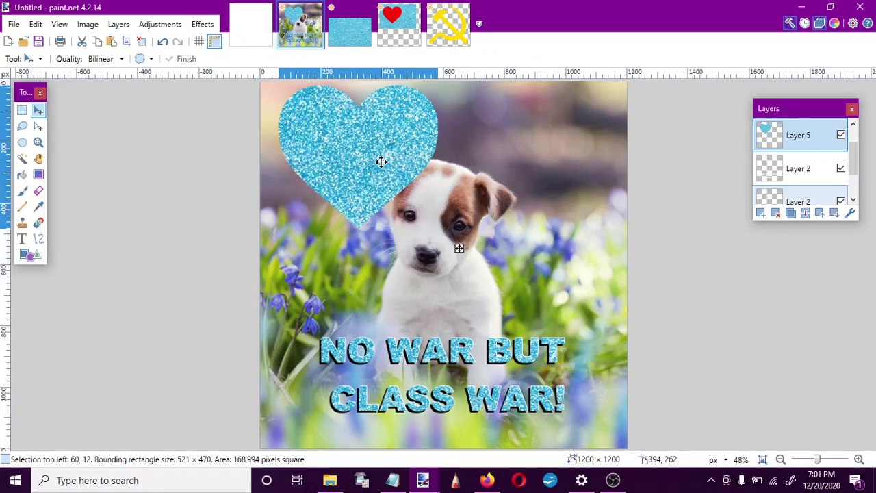
Step: Copy the heart-shaped glitter from Layer 2 of the heart image again and paste it into the puppy image
{"action": "left_click", "coordinate": [399, 31]}
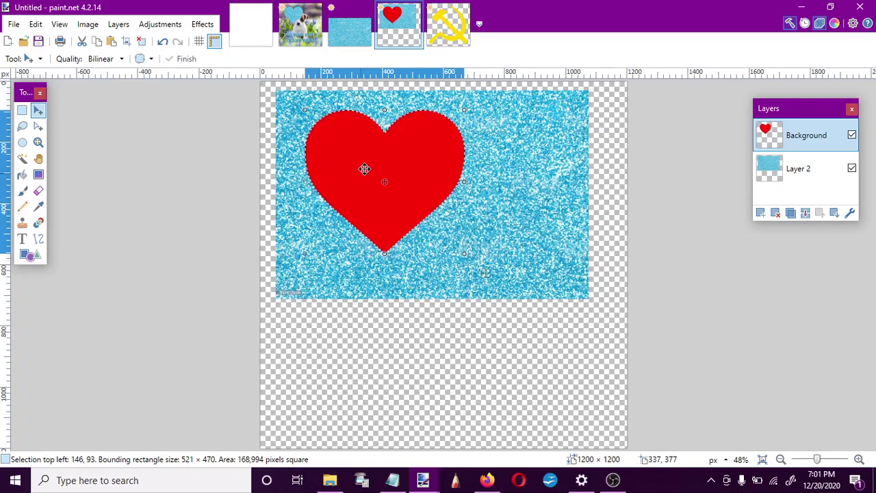
{"action": "left_click", "coordinate": [797, 171]}
{"action": "key", "text": "ctrl+c"}
{"action": "left_click", "coordinate": [349, 27]}
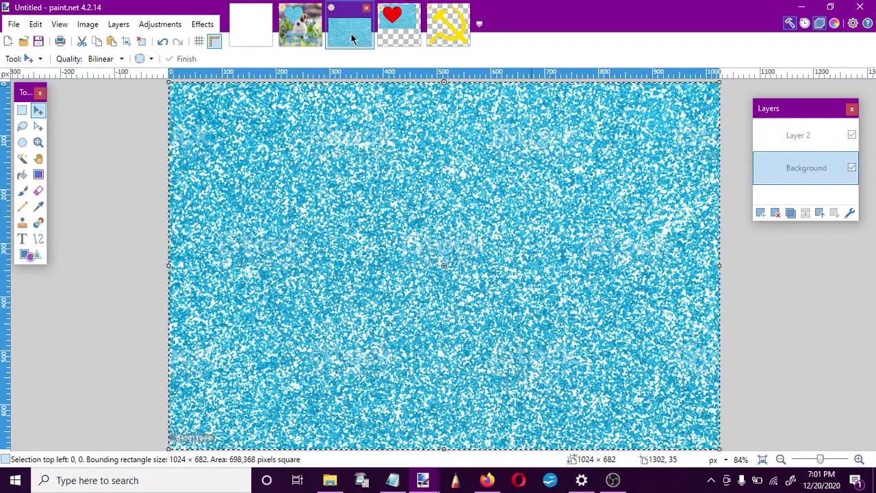
{"action": "left_click", "coordinate": [299, 25]}
{"action": "key", "text": "ctrl+shift+v"}
Step: Rotate the glitter heart by about 11°, shrink it to about 283 × 271 pixels and place it above and left of the puppy
{"action": "mouse_move", "coordinate": [381, 133]}
{"action": "left_mouse_down"}
{"action": "mouse_move", "coordinate": [389, 143]}
{"action": "mouse_move", "coordinate": [395, 136]}
{"action": "left_mouse_up"}
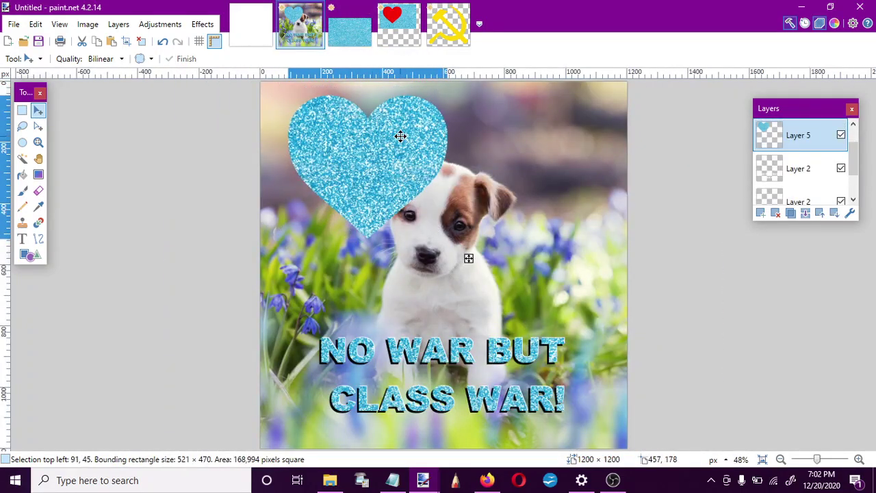
{"action": "left_click_drag", "start_coordinate": [446, 241], "coordinate": [408, 195]}
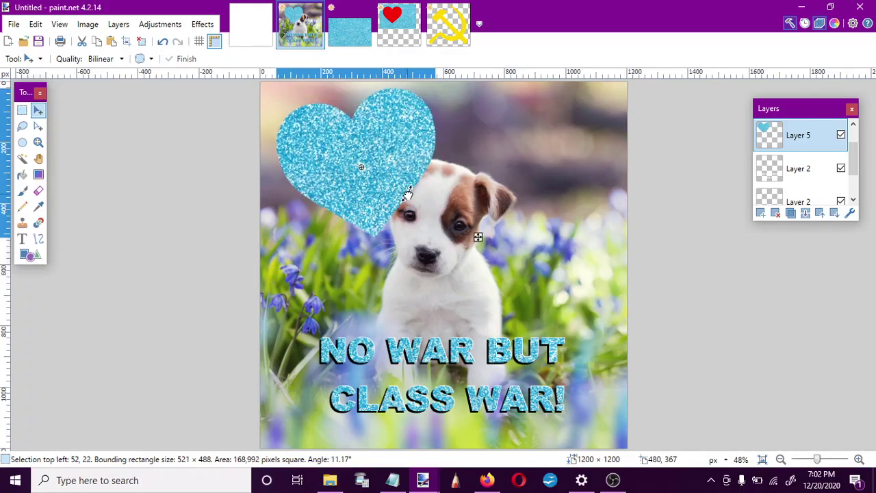
{"action": "left_click_drag", "start_coordinate": [445, 223], "coordinate": [371, 177]}
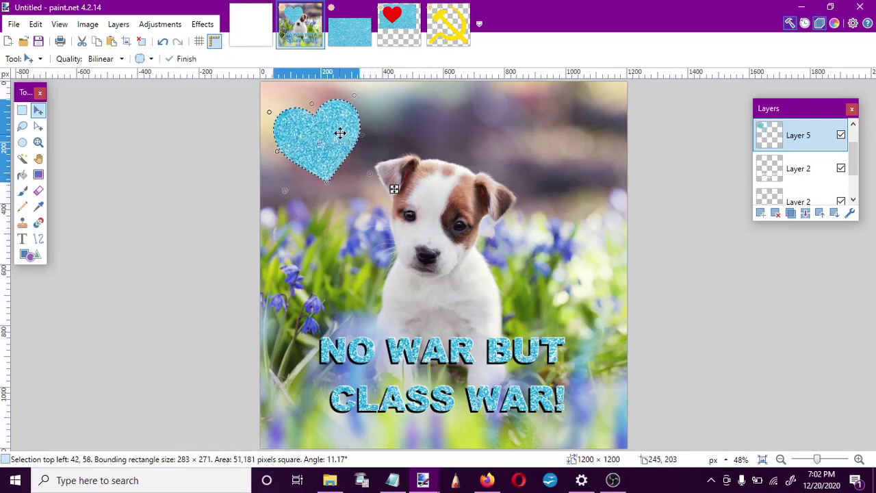
{"action": "mouse_move", "coordinate": [341, 130]}
{"action": "left_mouse_down"}
{"action": "mouse_move", "coordinate": [344, 117]}
{"action": "mouse_move", "coordinate": [348, 124]}
{"action": "left_mouse_up"}
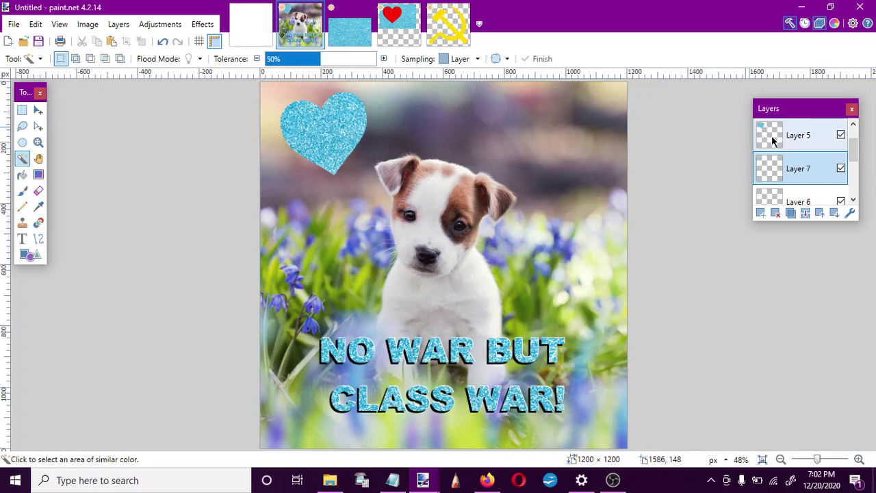
Step: Try the Magic Wand at 50% tolerance on Layer 5's glitter heart and its transparent surroundings, clearing each selection
{"action": "left_click", "coordinate": [773, 141]}
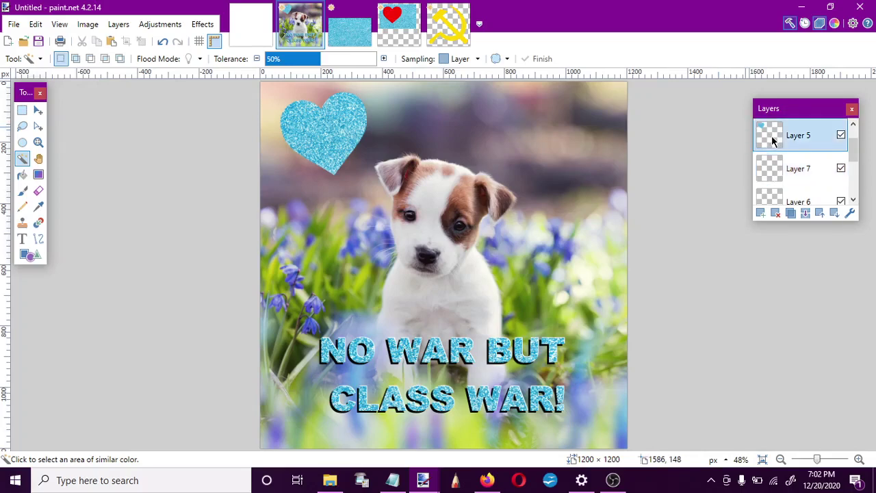
{"action": "left_click", "coordinate": [350, 159]}
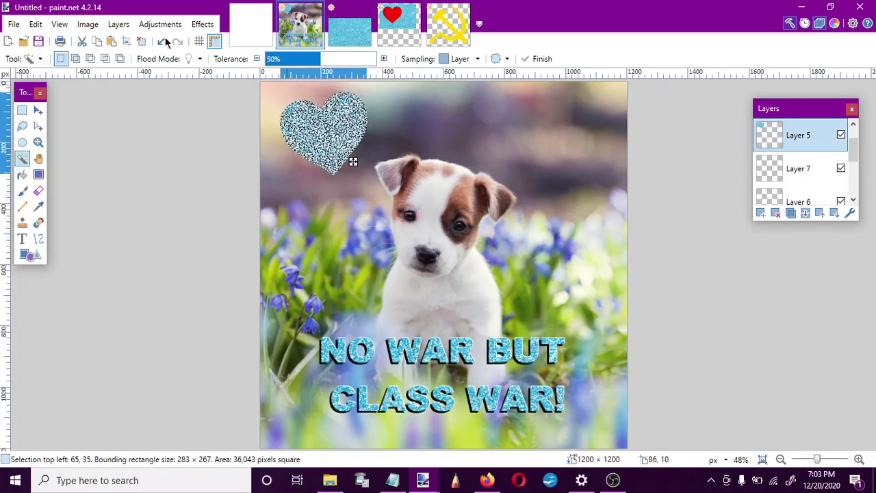
{"action": "left_click", "coordinate": [140, 41]}
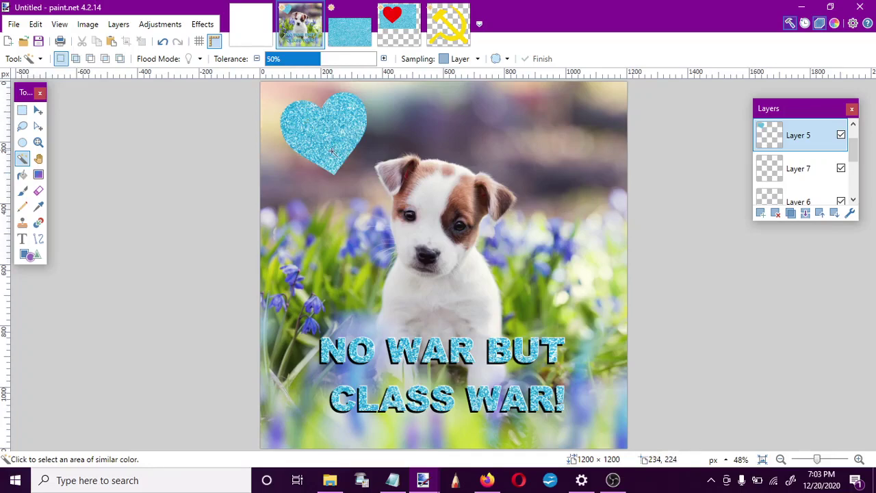
{"action": "left_click", "coordinate": [320, 275]}
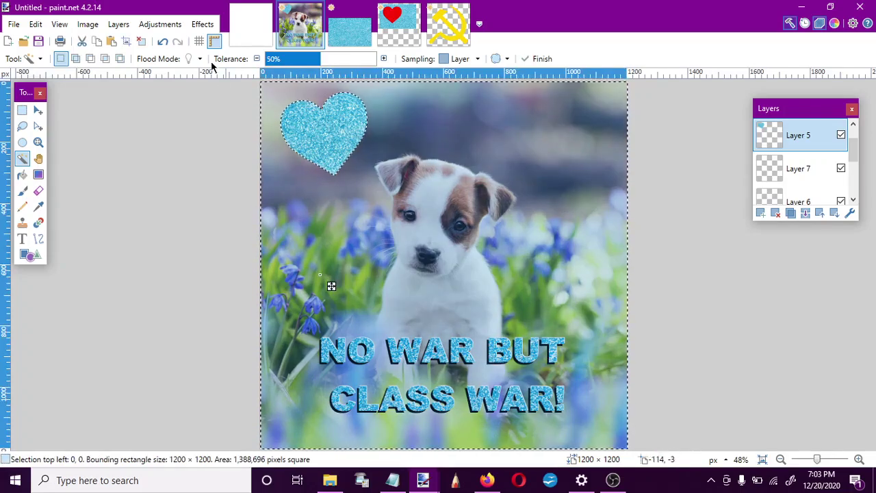
{"action": "left_click", "coordinate": [139, 41]}
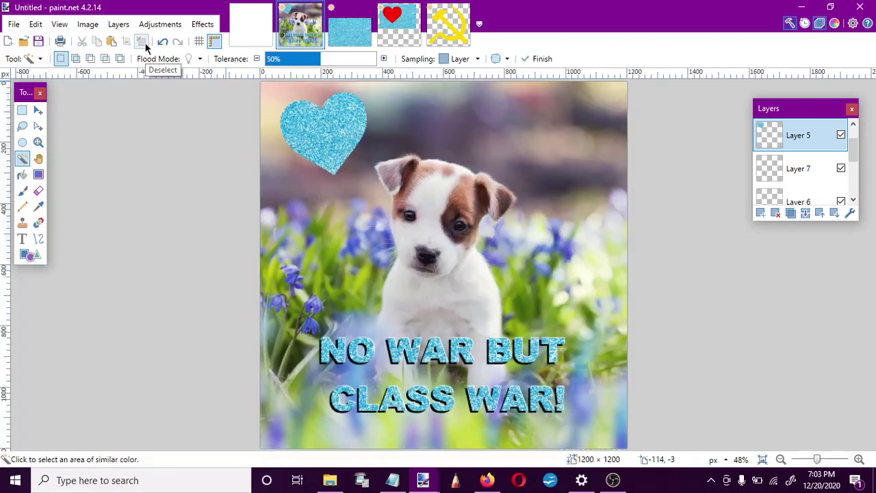
Step: Select similar colours on the Background layer with the Magic Wand at 50% tolerance, starting from the grass right beside the puppy
{"action": "scroll", "coordinate": [853, 197], "scroll_direction": "down", "scroll_amount": 5}
{"action": "left_click", "coordinate": [789, 187]}
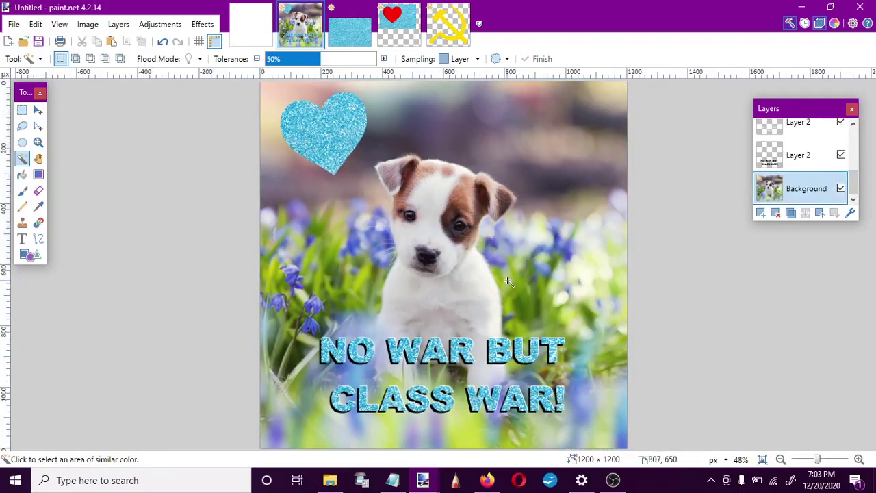
{"action": "left_click", "coordinate": [507, 281]}
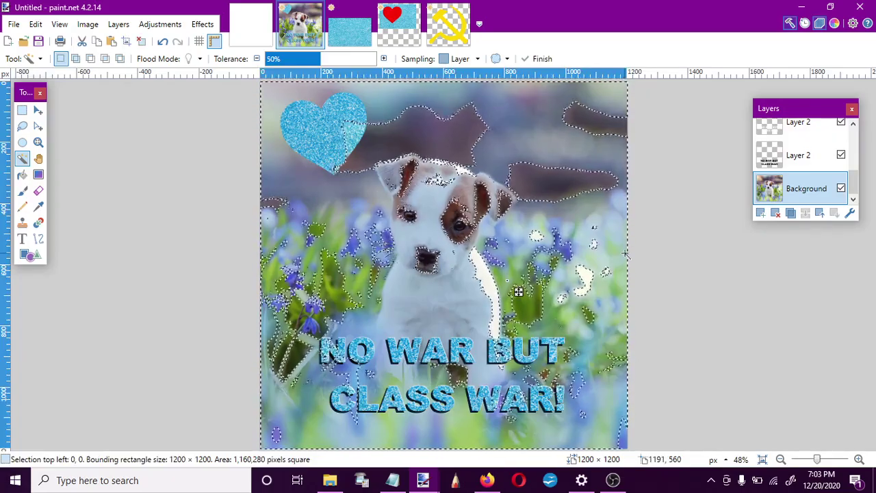
Step: Try several lower Magic Wand tolerances on the grass selection, including 49%, 27% and 19%, and settle on 16%
{"action": "left_click_drag", "start_coordinate": [284, 60], "coordinate": [280, 63]}
{"action": "left_click", "coordinate": [318, 60]}
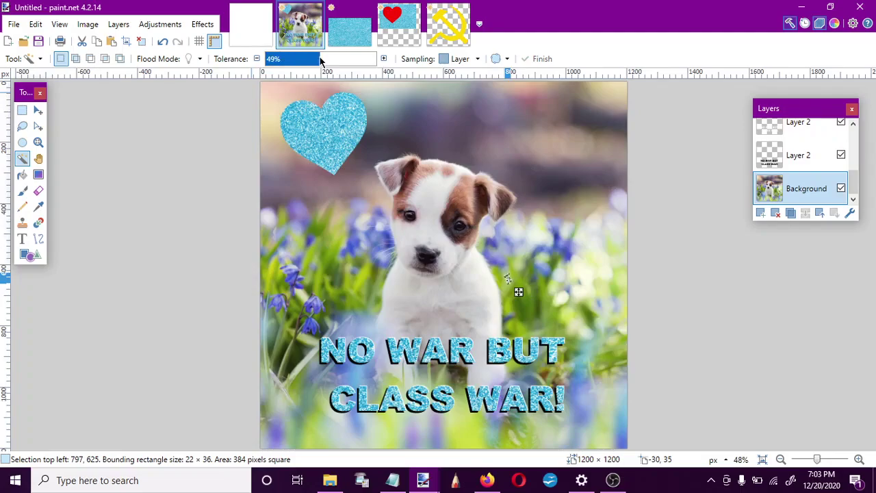
{"action": "left_click_drag", "start_coordinate": [316, 58], "coordinate": [296, 59]}
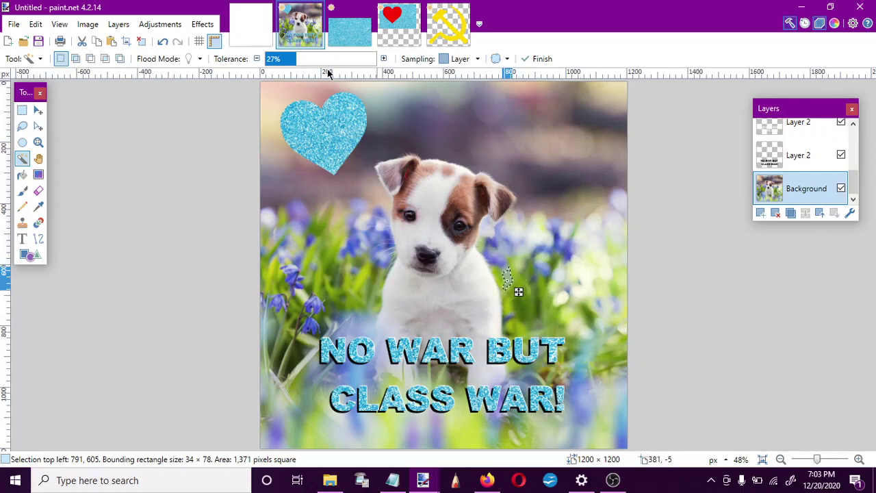
{"action": "left_click", "coordinate": [287, 61]}
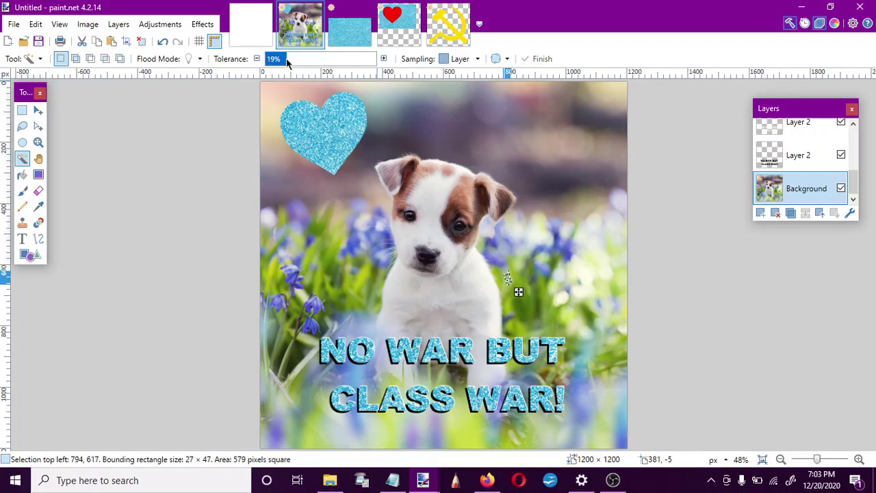
{"action": "left_click", "coordinate": [272, 61]}
{"action": "mouse_move", "coordinate": [289, 63]}
{"action": "left_mouse_down"}
{"action": "mouse_move", "coordinate": [361, 71]}
{"action": "mouse_move", "coordinate": [271, 62]}
{"action": "mouse_move", "coordinate": [284, 67]}
{"action": "left_mouse_up"}
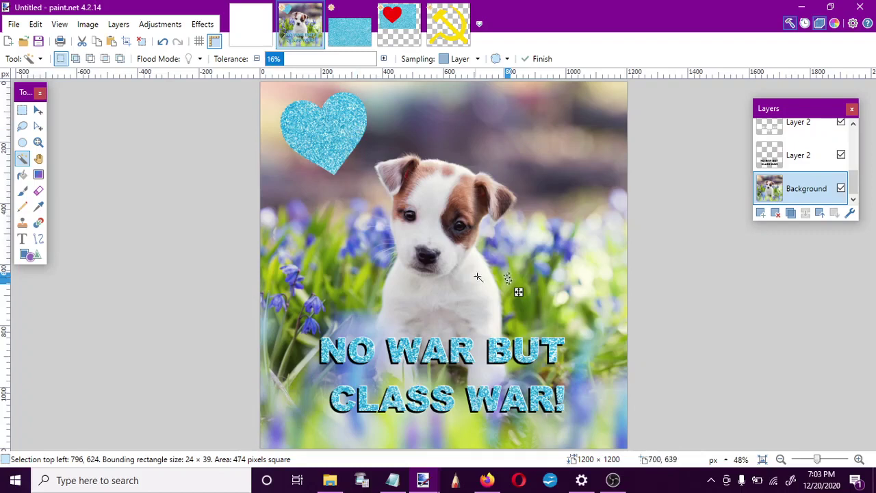
Step: Select areas of the blurred background behind the glitter heart with the Magic Wand at 16% tolerance
{"action": "left_click", "coordinate": [349, 152]}
{"action": "left_click", "coordinate": [349, 124]}
{"action": "left_click", "coordinate": [303, 142]}
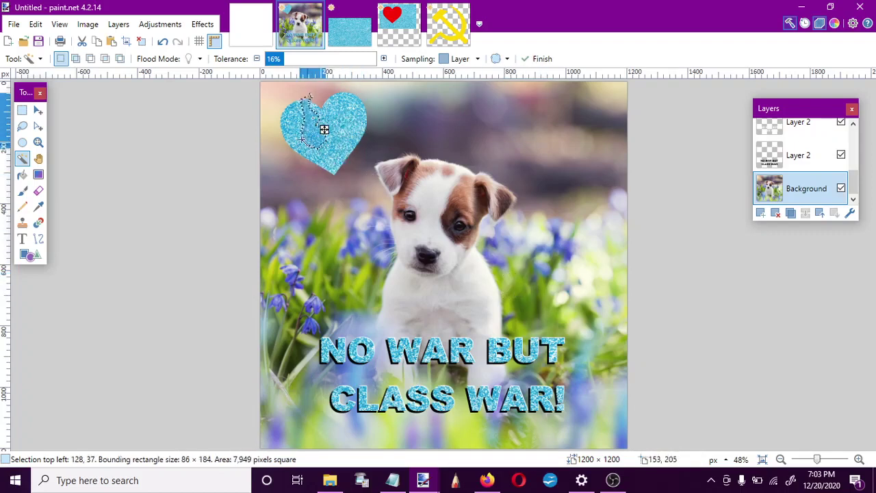
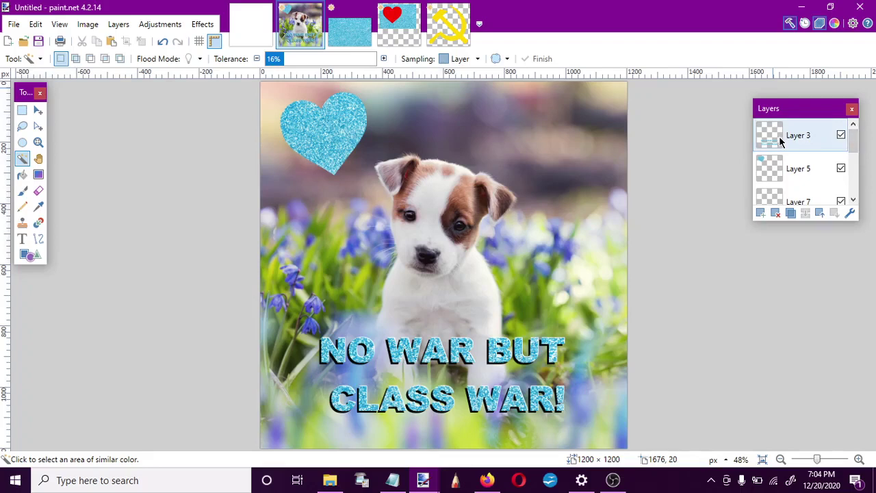
Step: Move the glitter heart's Layer 5 above Layer 3 and add a new layer between the two
{"action": "left_click", "coordinate": [792, 171]}
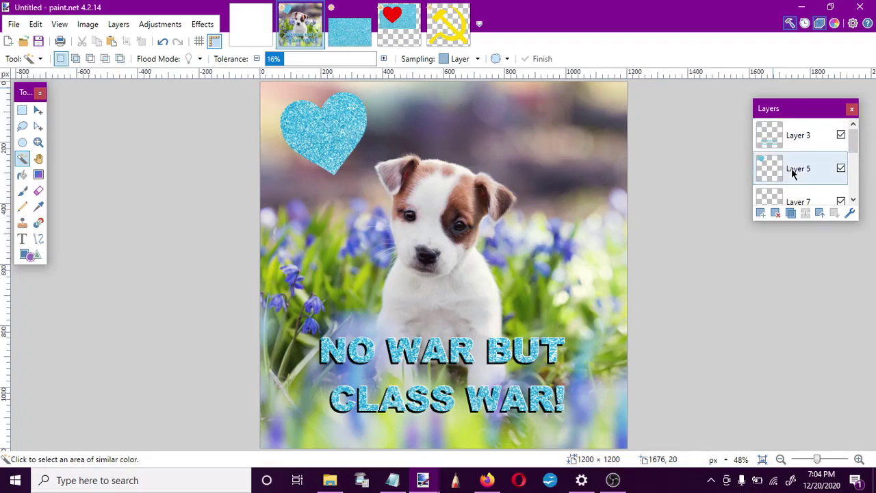
{"action": "left_click_drag", "start_coordinate": [792, 173], "coordinate": [792, 141]}
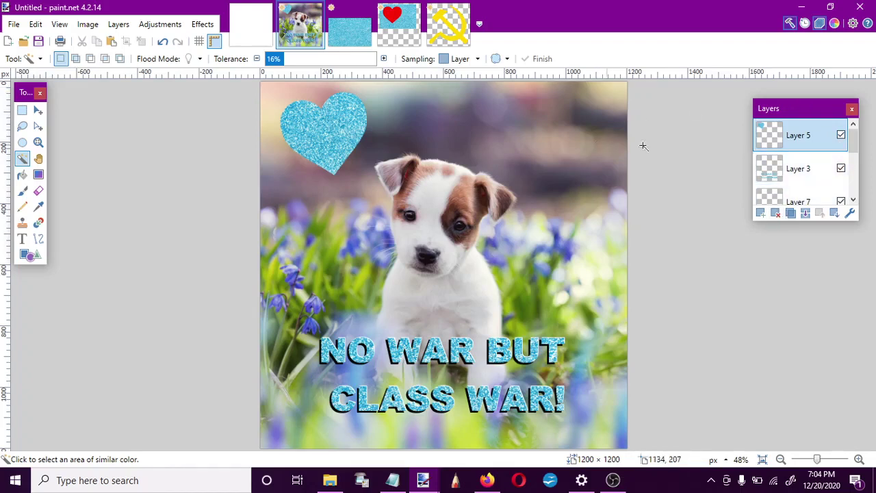
{"action": "left_click", "coordinate": [802, 169]}
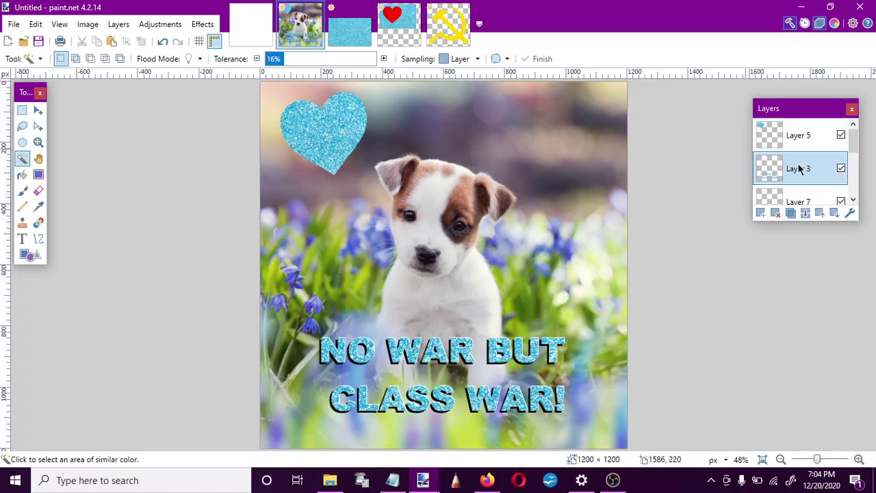
{"action": "left_click", "coordinate": [759, 214]}
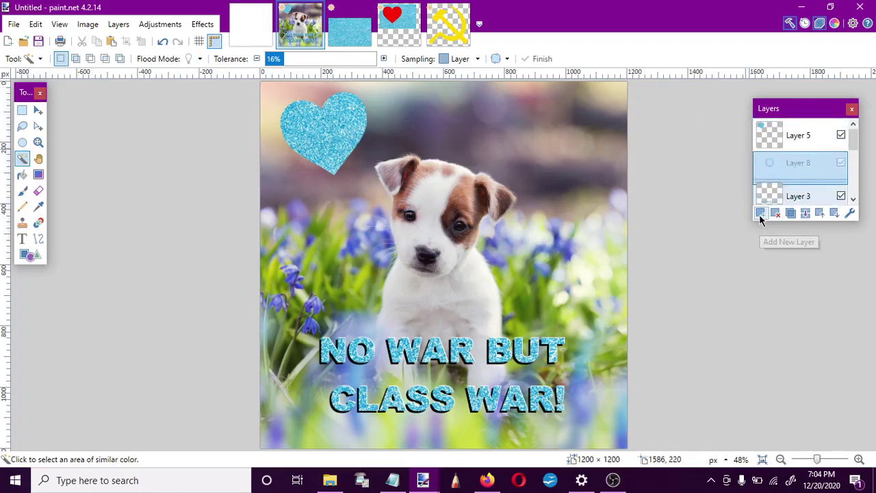
Step: Select the heart on Layer 5 by selecting everything and subtracting its transparent surroundings with the Magic Wand at 16% tolerance
{"action": "left_click", "coordinate": [788, 141]}
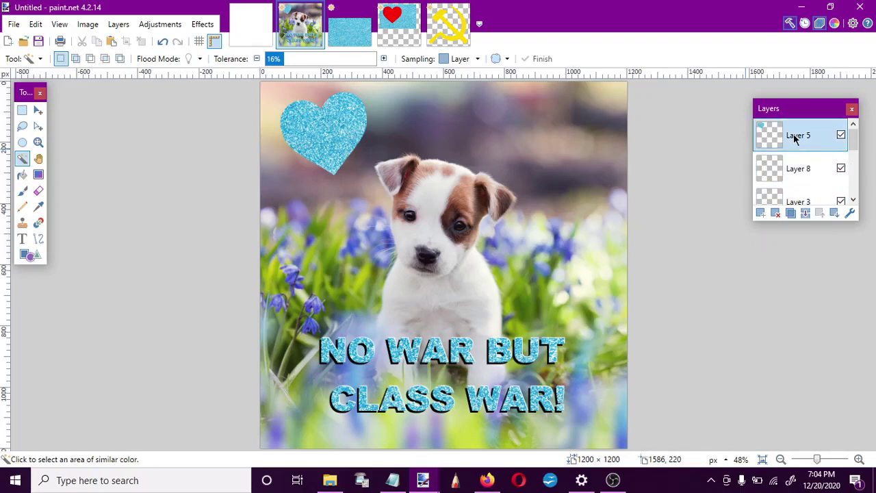
{"action": "left_click", "coordinate": [90, 59]}
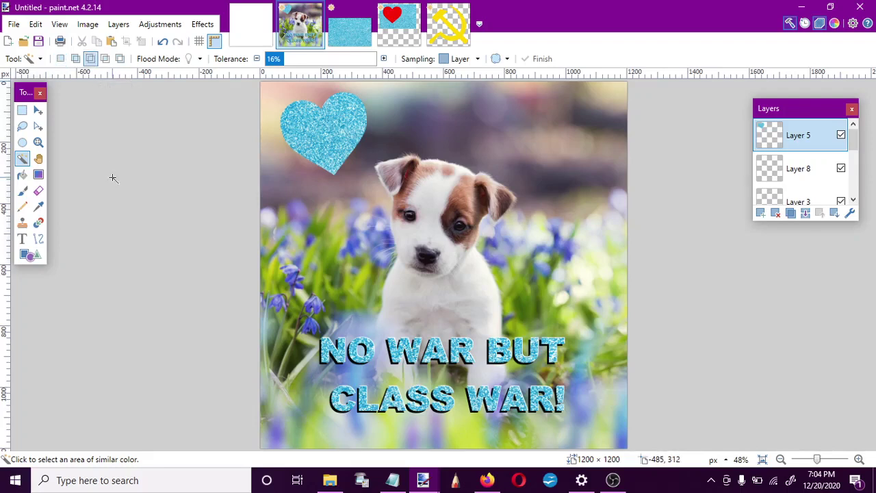
{"action": "key", "text": "ctrl+a"}
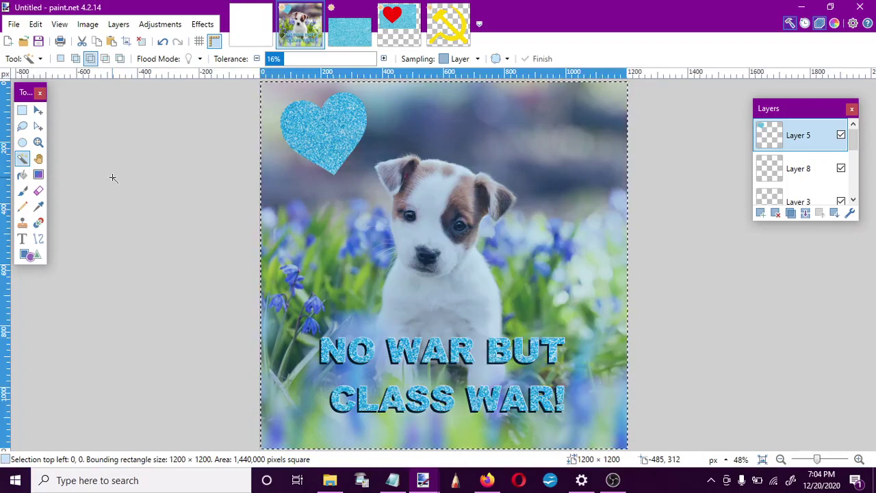
{"action": "left_click", "coordinate": [497, 163]}
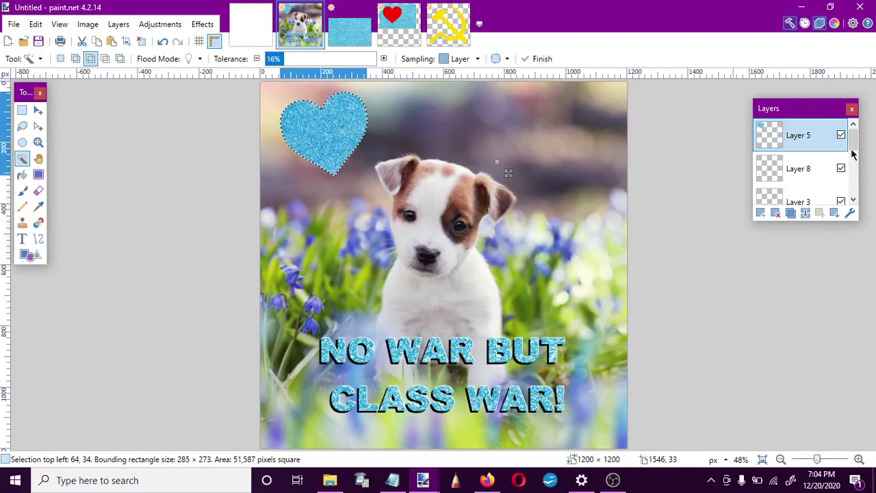
Step: Hide Layer 5 and fill the heart selection on the empty layer beneath it with solid white
{"action": "left_click", "coordinate": [811, 171]}
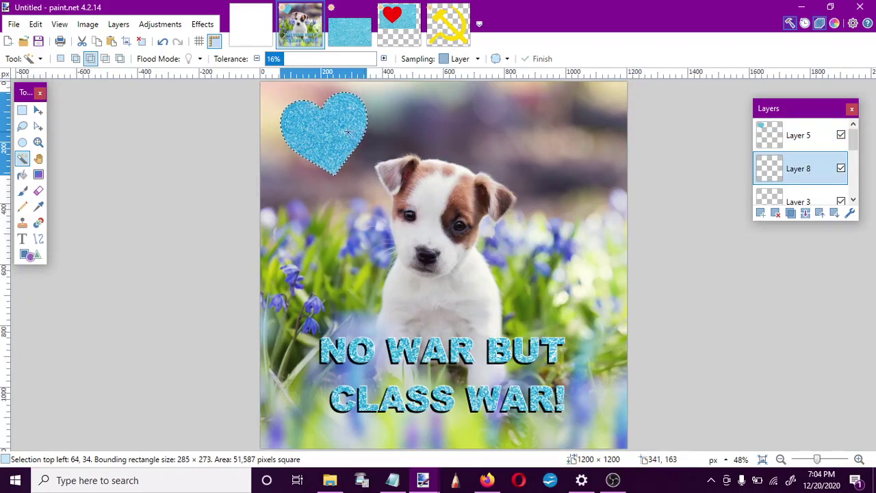
{"action": "left_click", "coordinate": [834, 23]}
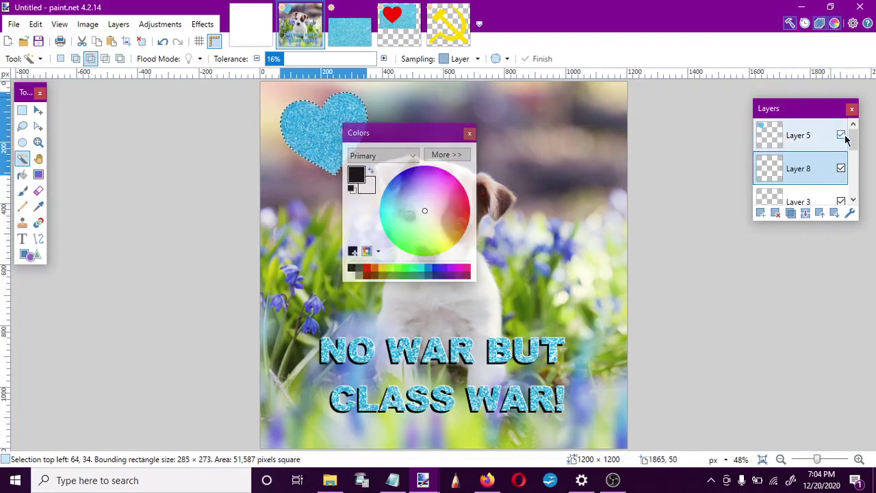
{"action": "left_click", "coordinate": [469, 133]}
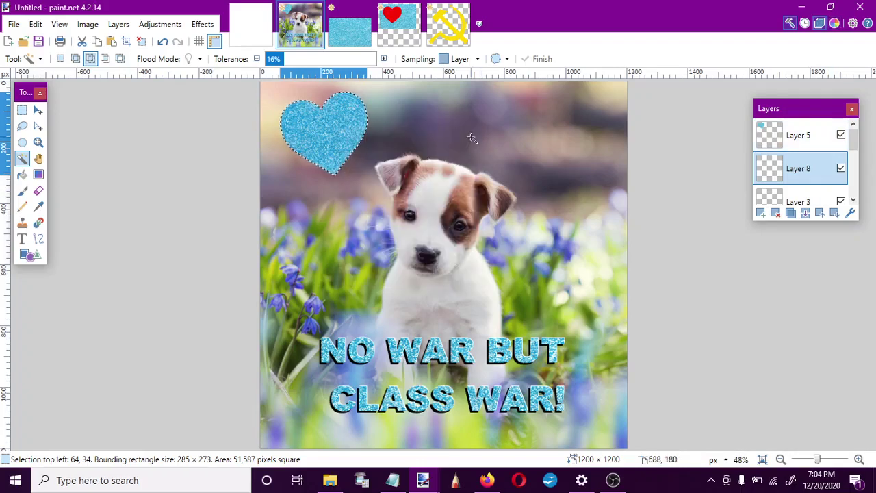
{"action": "left_click", "coordinate": [841, 135]}
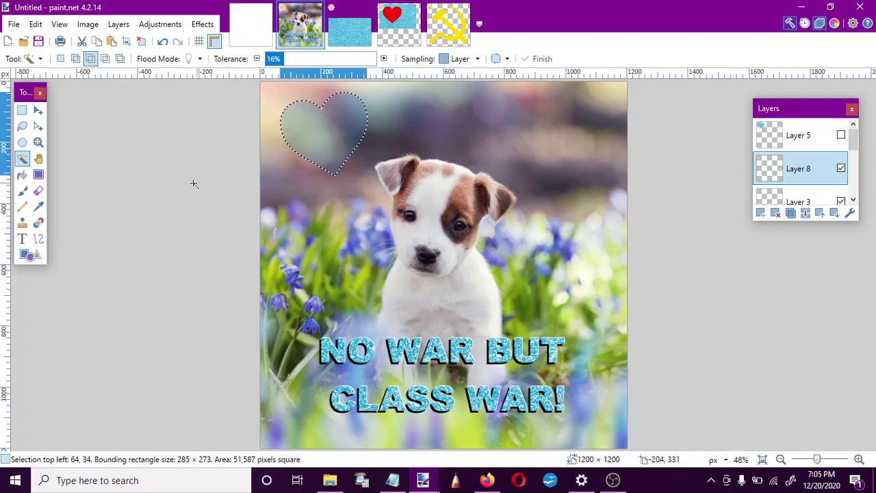
{"action": "left_click", "coordinate": [22, 175]}
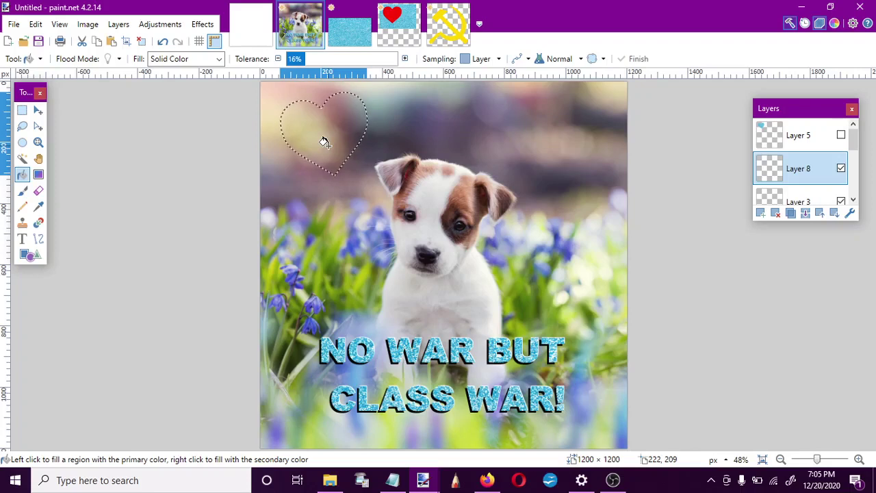
{"action": "left_click", "coordinate": [325, 143]}
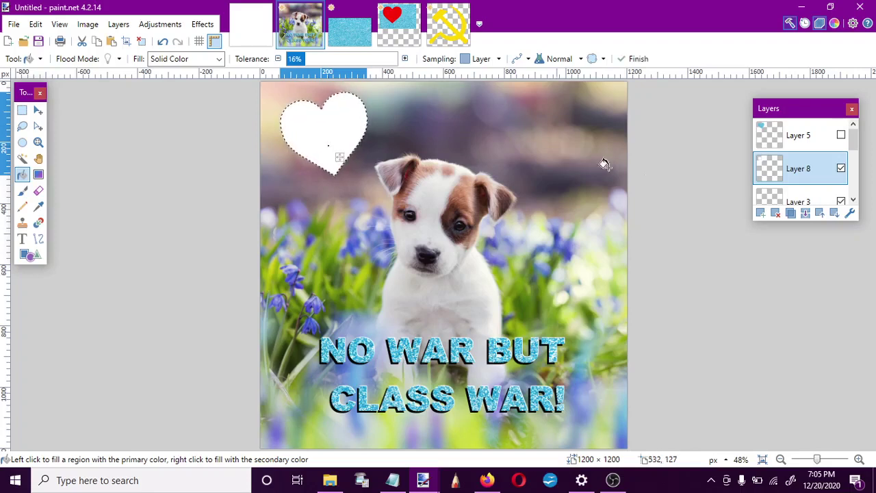
Step: Add a layer beneath the white heart's layer, hide the white heart, and fill the heart selection with solid black
{"action": "left_click", "coordinate": [760, 213]}
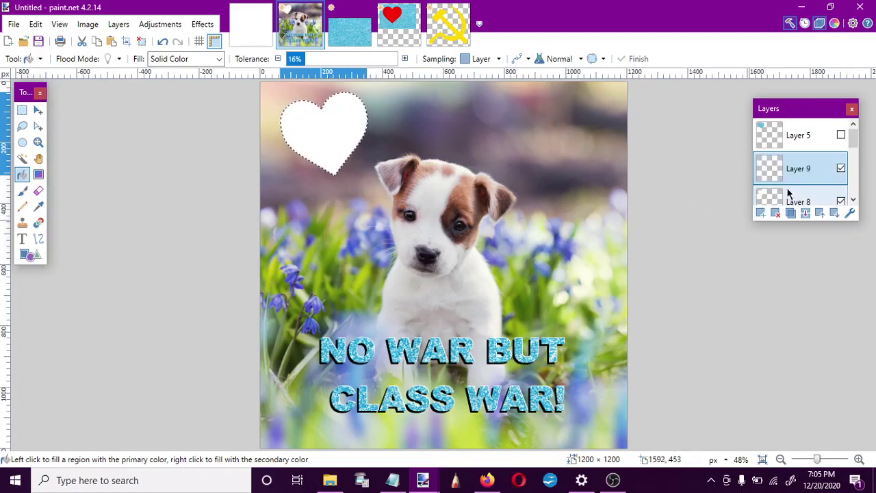
{"action": "left_click_drag", "start_coordinate": [798, 172], "coordinate": [848, 195]}
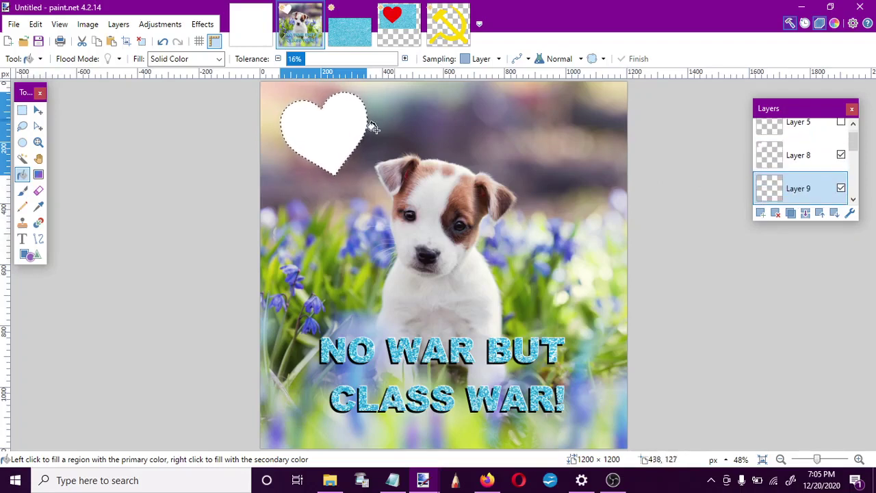
{"action": "left_click", "coordinate": [840, 155]}
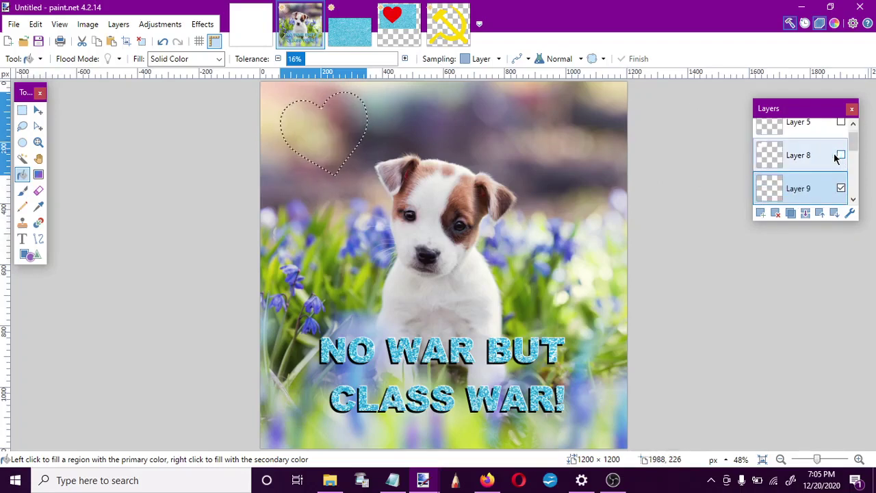
{"action": "left_click", "coordinate": [312, 139]}
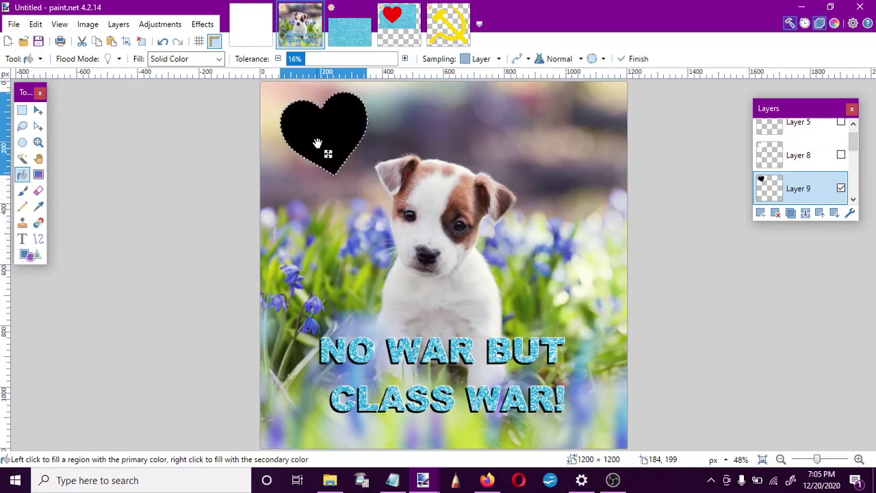
Step: Check which primary and secondary colours are used for the heart fills
{"action": "left_click", "coordinate": [834, 24]}
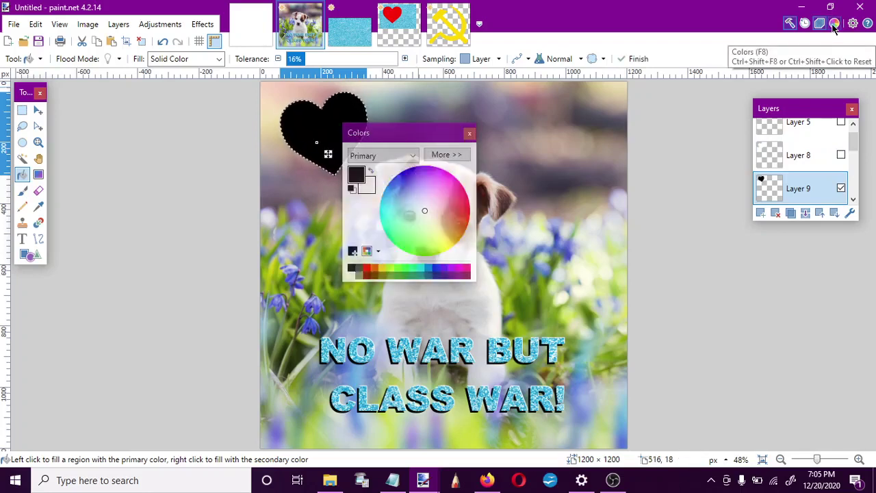
{"action": "left_click_drag", "start_coordinate": [390, 134], "coordinate": [609, 114]}
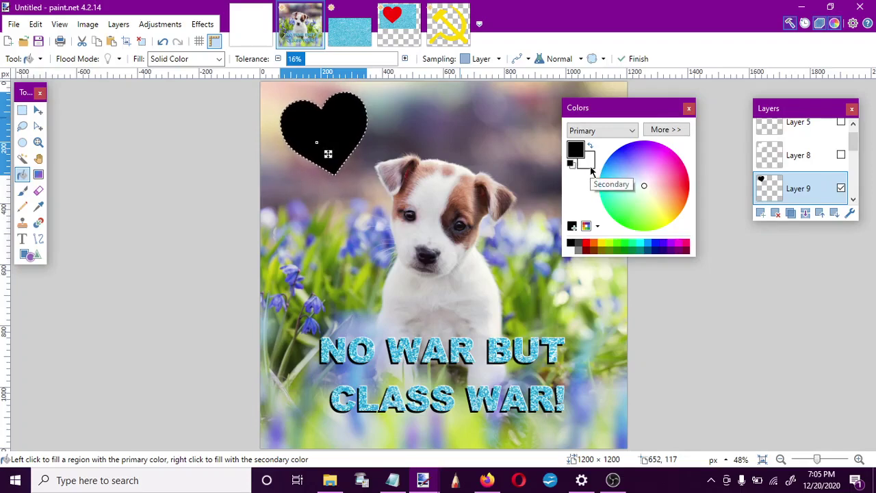
{"action": "left_click", "coordinate": [689, 109]}
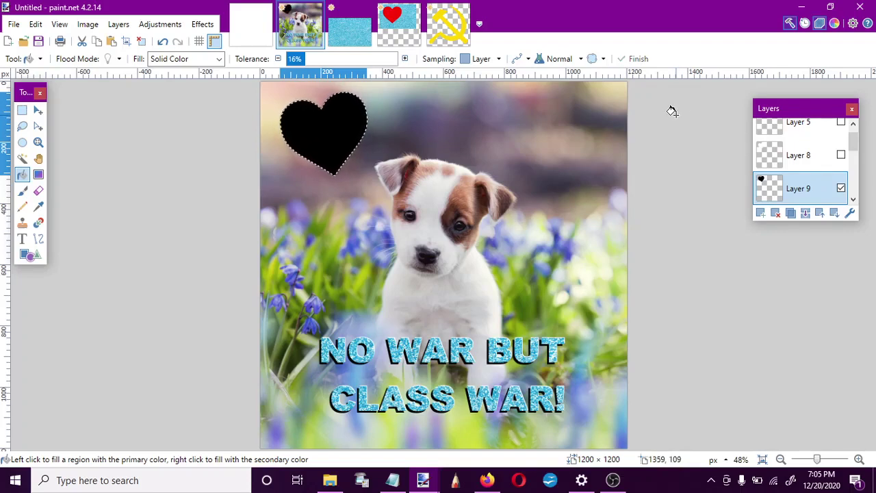
Step: Deselect the heart and make the white heart layer and the glitter heart layer visible again
{"action": "left_click", "coordinate": [141, 41]}
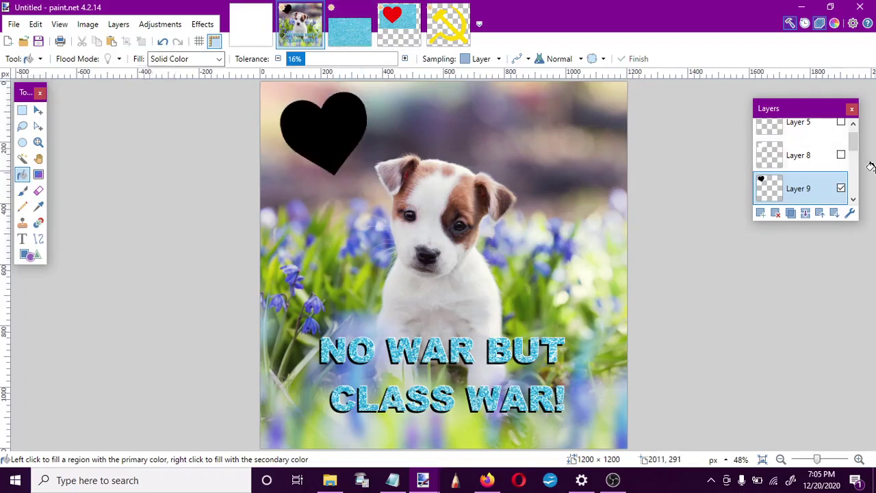
{"action": "left_click", "coordinate": [840, 155]}
{"action": "scroll", "coordinate": [848, 149], "scroll_direction": "up", "scroll_amount": 1}
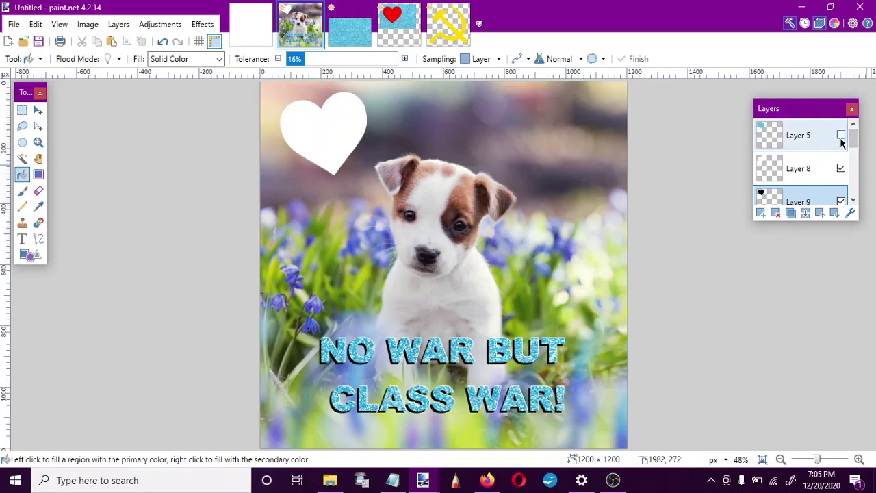
{"action": "left_click", "coordinate": [841, 136]}
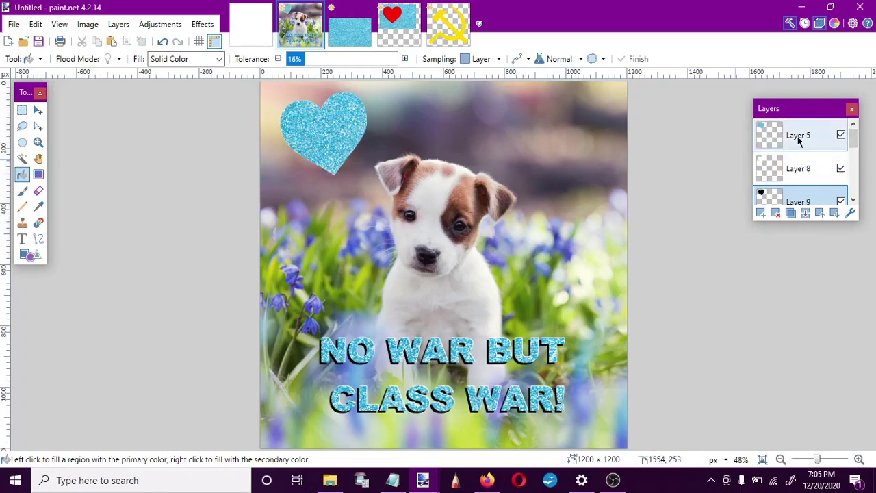
Step: Shift the white heart on Layer 8 about 4 px right and 4 px up as a highlight behind the glitter heart
{"action": "left_click", "coordinate": [801, 179]}
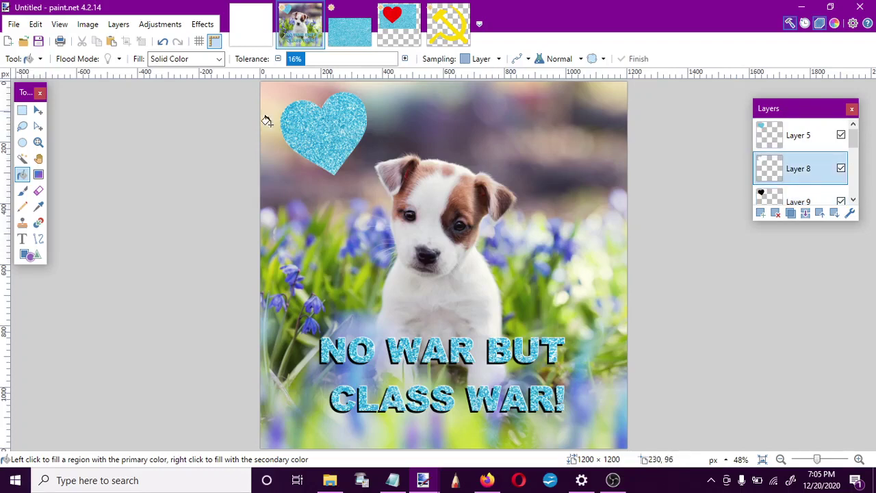
{"action": "left_click", "coordinate": [38, 111]}
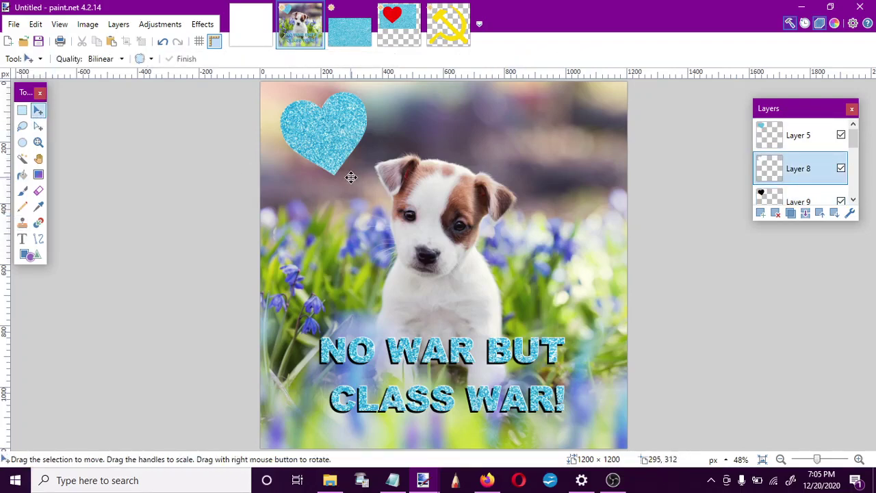
{"action": "key", "text": "ctrl+a"}
{"action": "left_click_drag", "start_coordinate": [350, 177], "coordinate": [352, 176]}
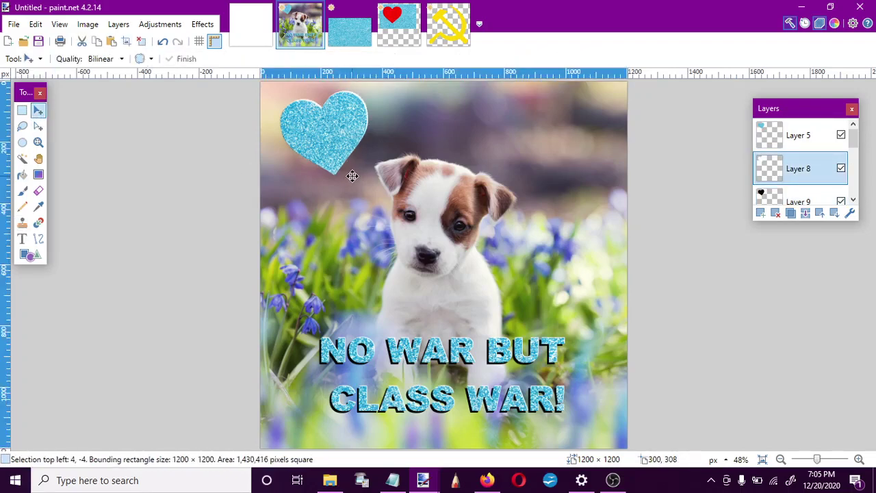
Step: Shift the black heart on Layer 9 slightly down and left as a shadow, and clear the selection
{"action": "left_click", "coordinate": [787, 199]}
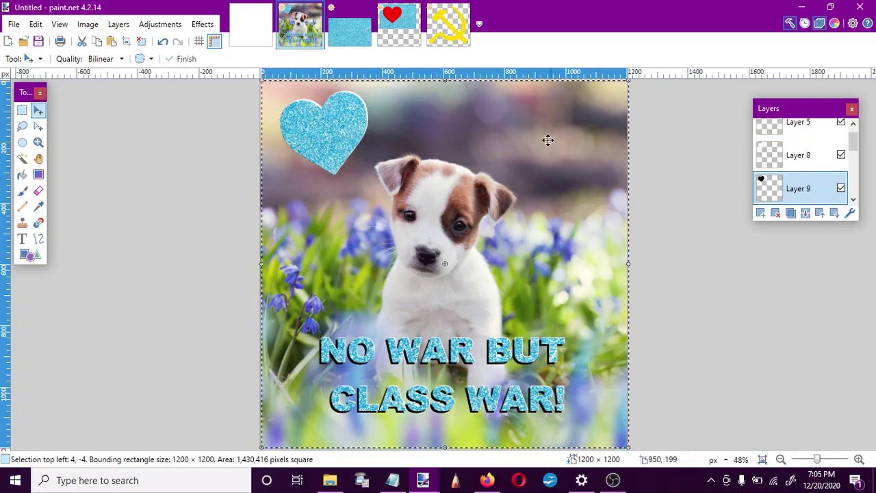
{"action": "left_click_drag", "start_coordinate": [545, 139], "coordinate": [544, 141]}
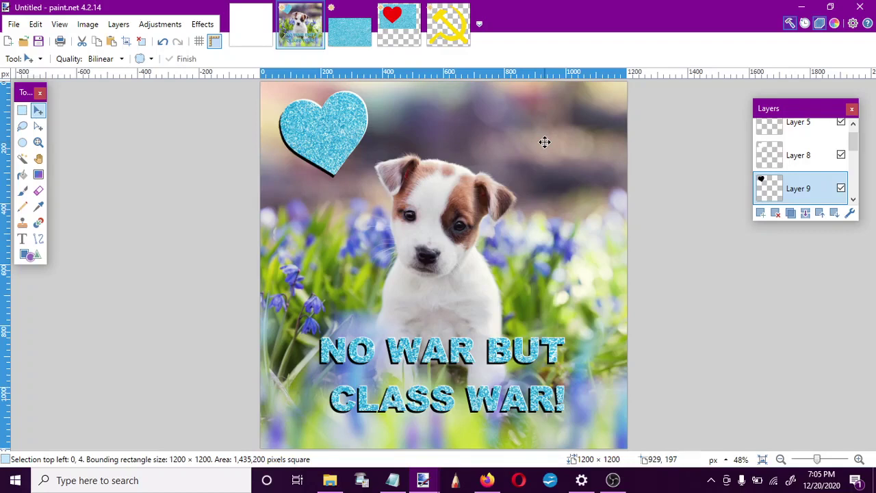
{"action": "left_click", "coordinate": [545, 142]}
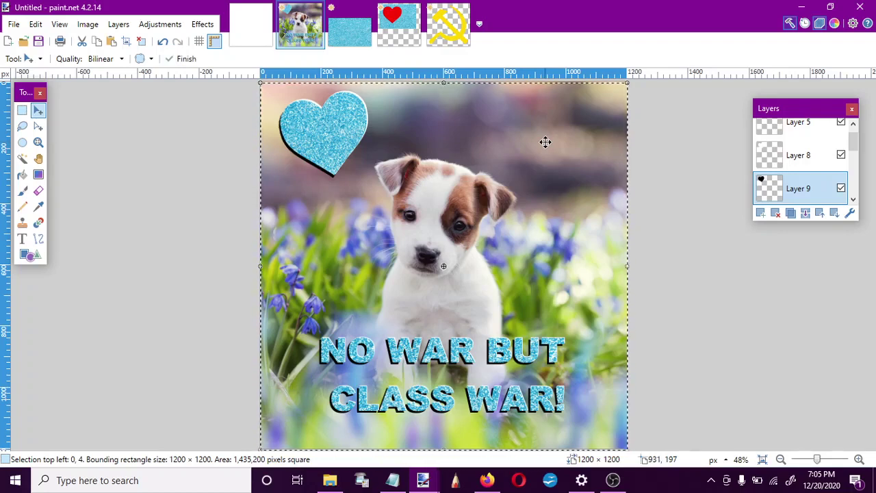
{"action": "key", "text": "ctrl+d"}
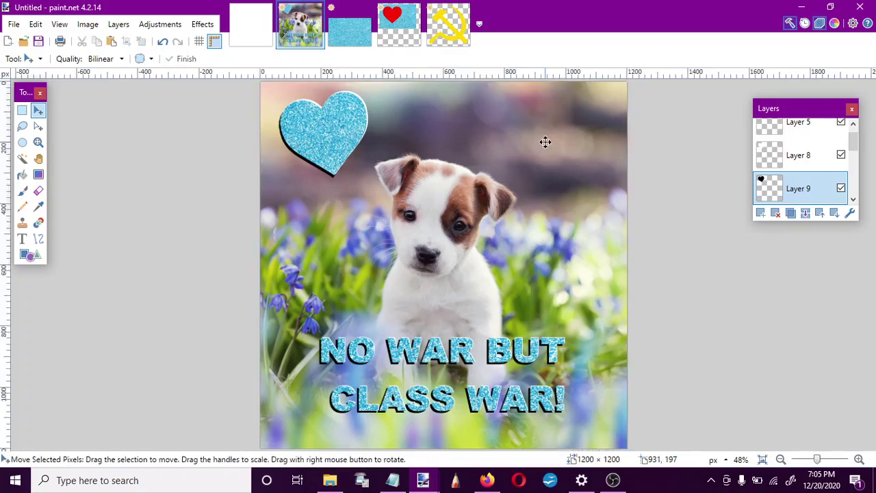
Step: Copy the yellow hammer and sickle from its image and paste it onto Layer 2 of the blue glitter image
{"action": "left_click", "coordinate": [459, 28]}
{"action": "left_click", "coordinate": [454, 186]}
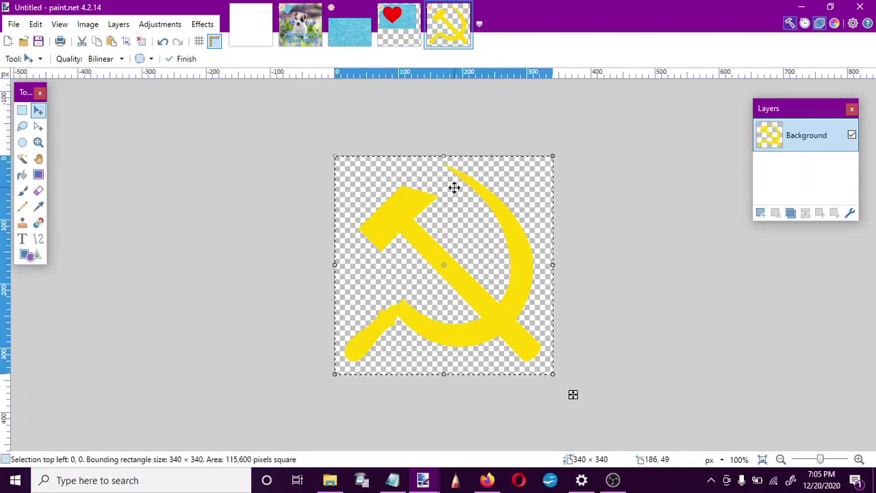
{"action": "left_click", "coordinate": [345, 43]}
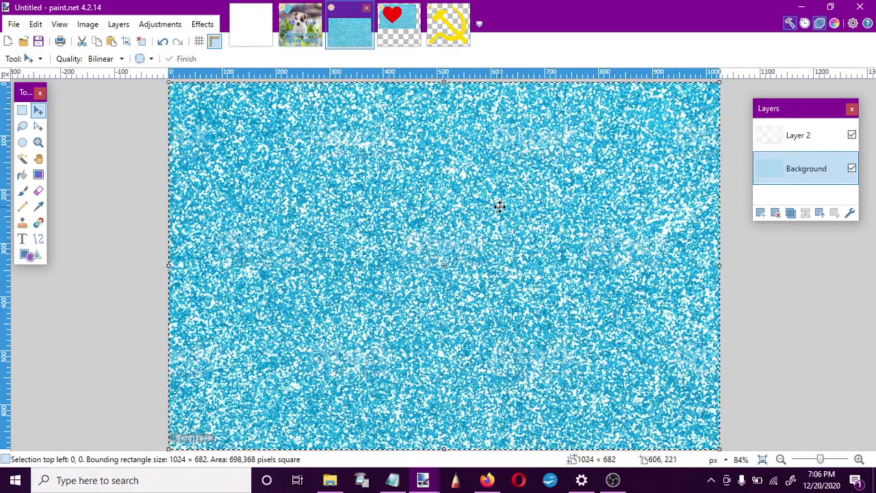
{"action": "left_click", "coordinate": [787, 140]}
{"action": "key", "text": "ctrl+v"}
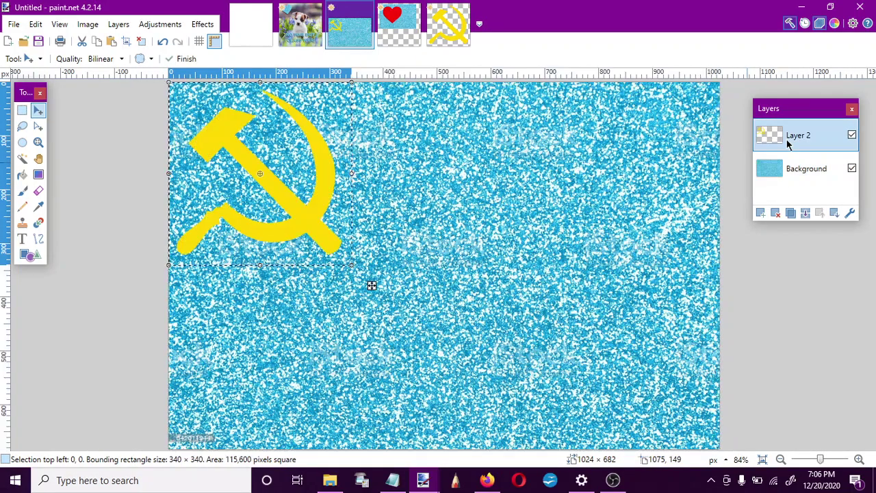
Step: Move the pasted hammer and sickle toward the upper middle of the blue glitter image and clear the selection
{"action": "left_click_drag", "start_coordinate": [372, 283], "coordinate": [543, 326]}
{"action": "key", "text": "ctrl+d"}
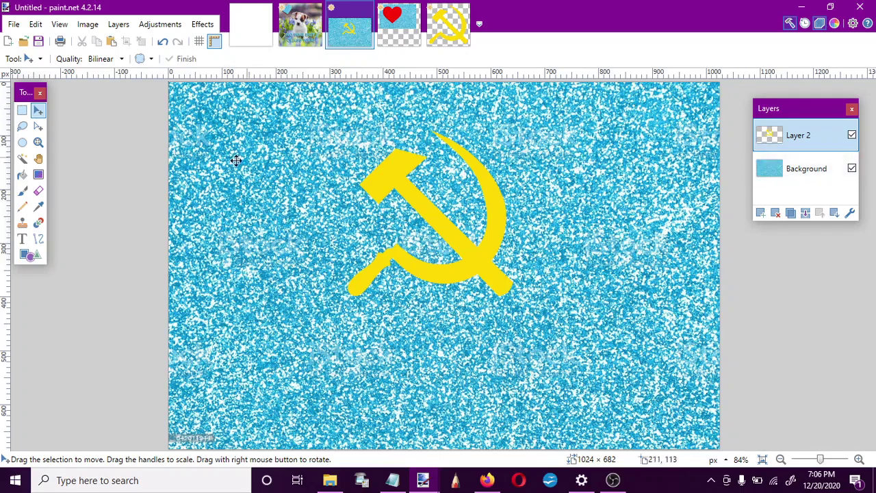
Step: Try to select the yellow hammer and sickle directly with the Magic Wand
{"action": "left_click", "coordinate": [22, 175]}
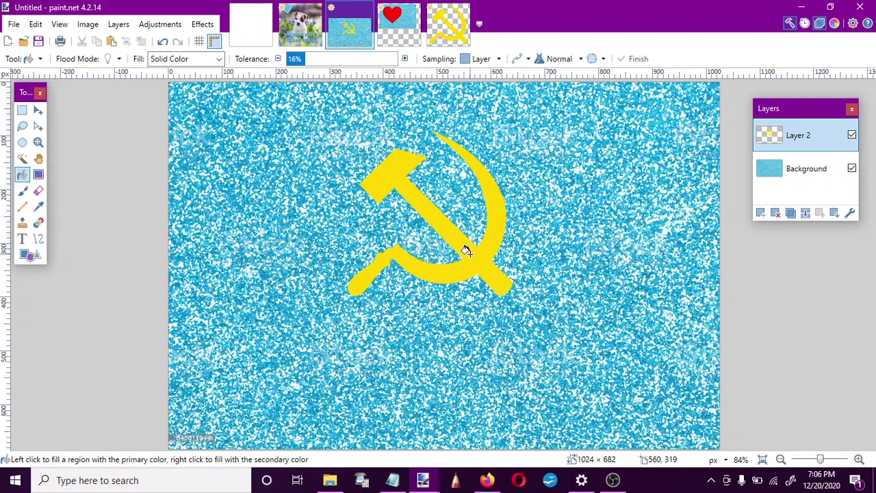
{"action": "left_click", "coordinate": [22, 111]}
{"action": "left_click", "coordinate": [22, 158]}
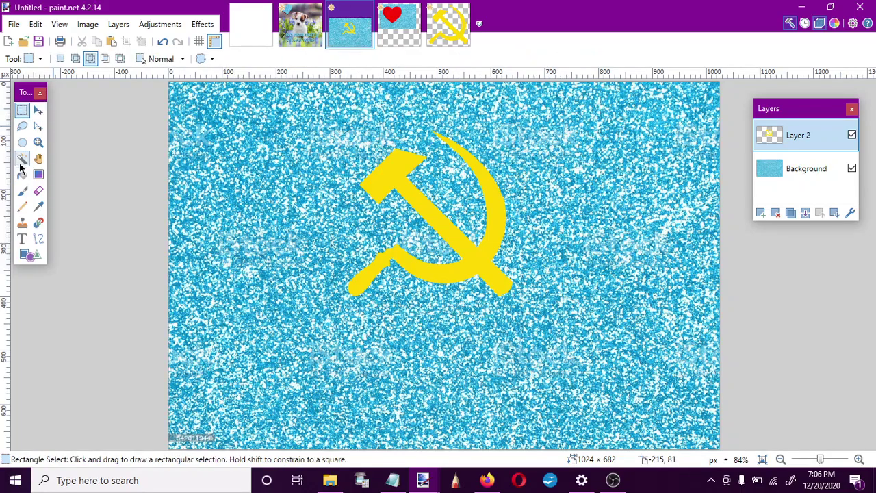
{"action": "left_click", "coordinate": [399, 180]}
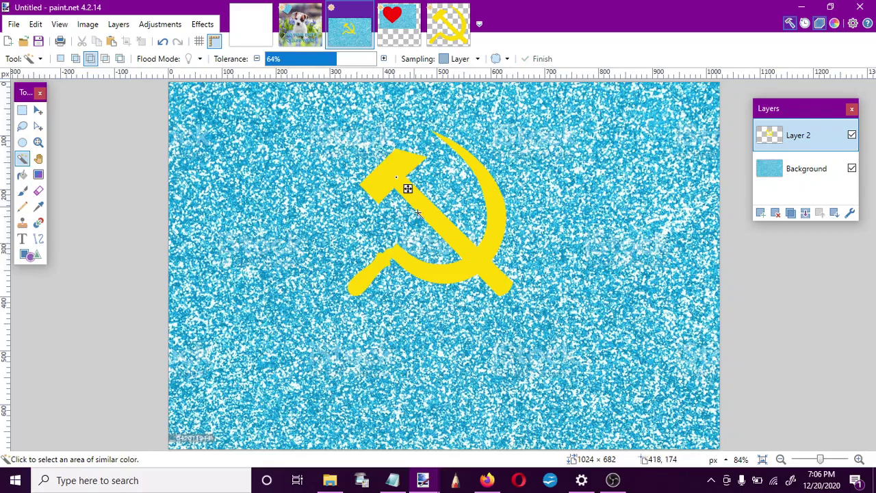
{"action": "left_click", "coordinate": [427, 214]}
{"action": "left_click_drag", "start_coordinate": [428, 214], "coordinate": [487, 261]}
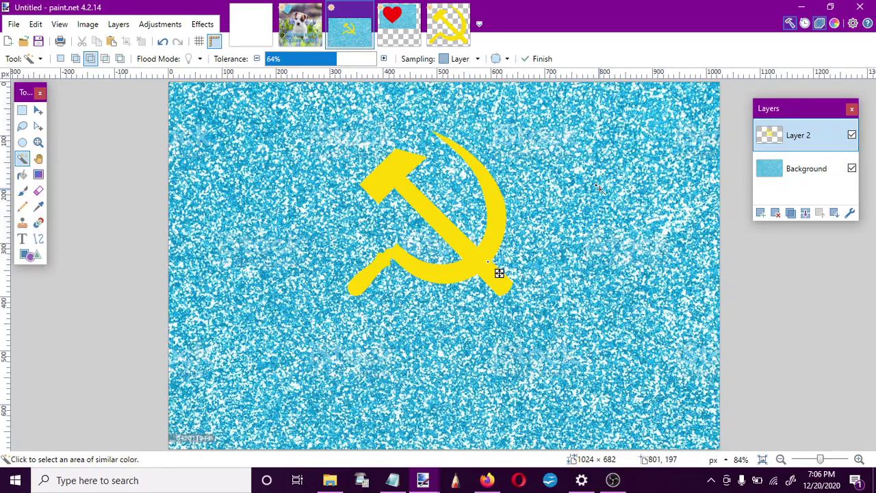
Step: Select all of Layer 2, subtract the empty area around the hammer and sickle with the Magic Wand, and make Background the active layer
{"action": "key", "text": "ctrl+a"}
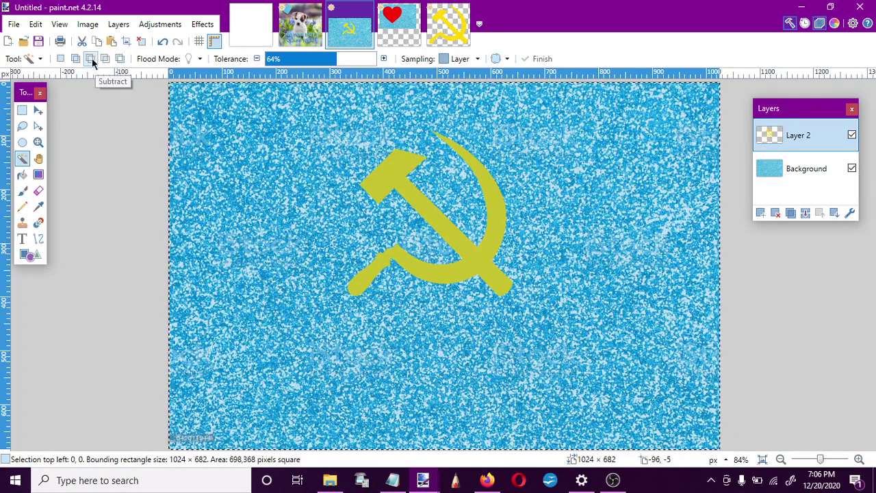
{"action": "left_click", "coordinate": [328, 142]}
{"action": "left_click", "coordinate": [828, 168]}
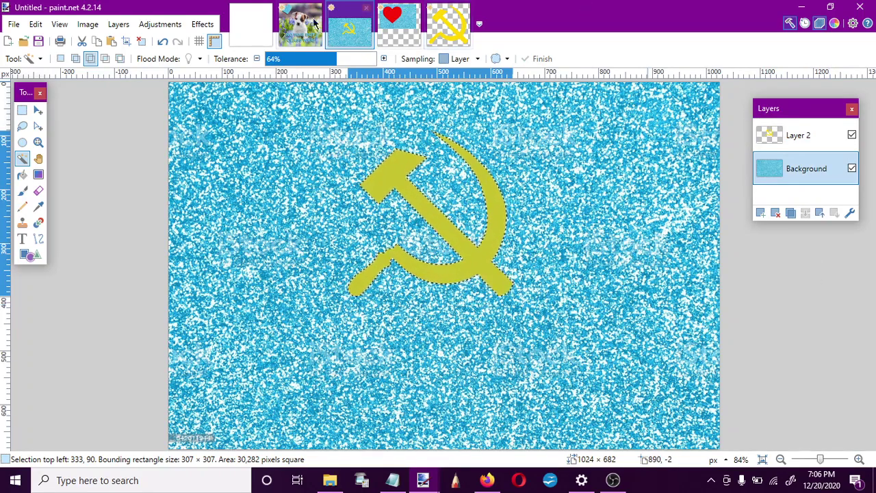
Step: Copy the selected hammer and sickle area of the glitter and paste it onto a new layer in the puppy image
{"action": "key", "text": "ctrl+shift+Tab"}
{"action": "left_click", "coordinate": [760, 213]}
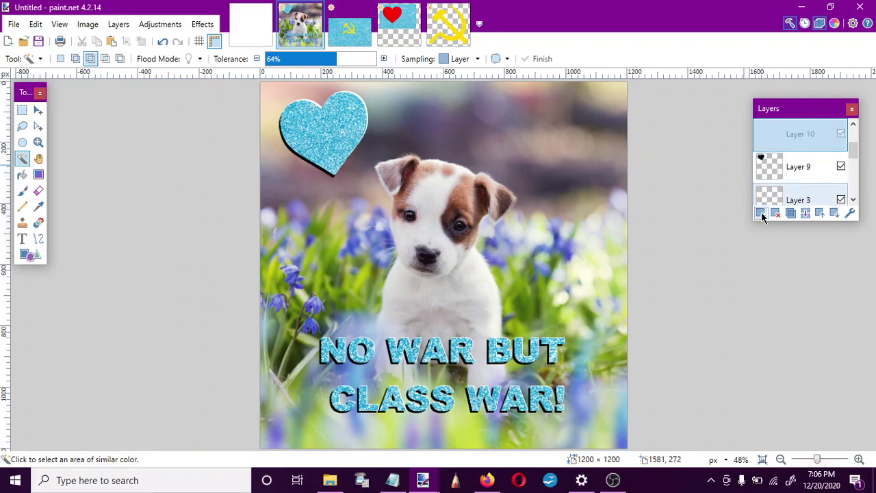
{"action": "key", "text": "ctrl+v"}
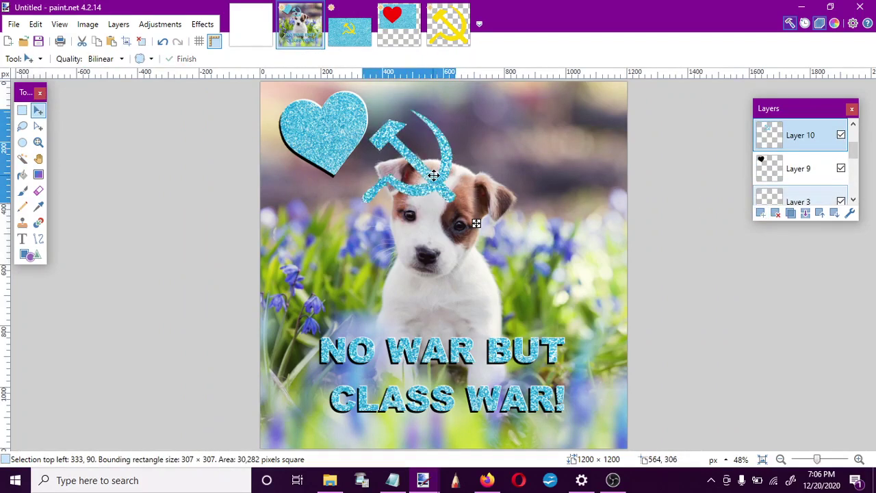
Step: Place the glitter hammer and sickle in the puppy picture's upper-right corner, rotated about -5.72° and scaled to about 299 × 291 px
{"action": "left_click_drag", "start_coordinate": [445, 153], "coordinate": [584, 155]}
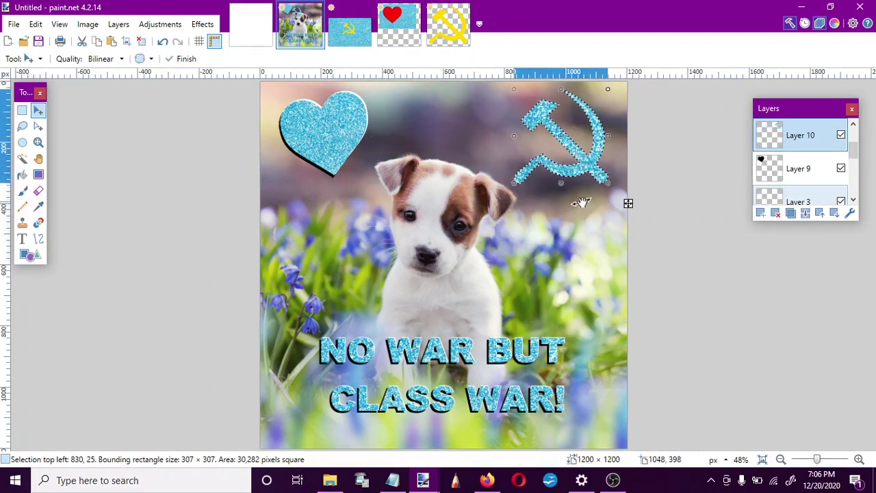
{"action": "left_click_drag", "start_coordinate": [514, 186], "coordinate": [525, 167]}
{"action": "left_click_drag", "start_coordinate": [581, 141], "coordinate": [574, 146]}
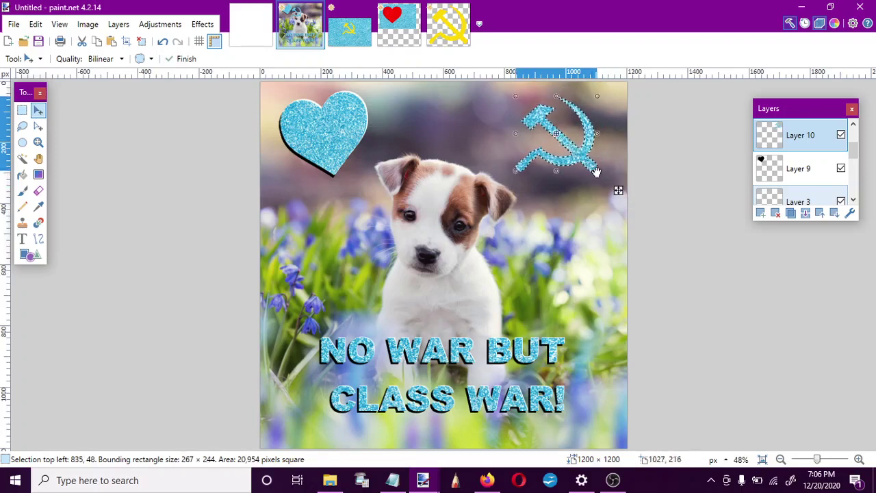
{"action": "left_click_drag", "start_coordinate": [614, 171], "coordinate": [610, 178]}
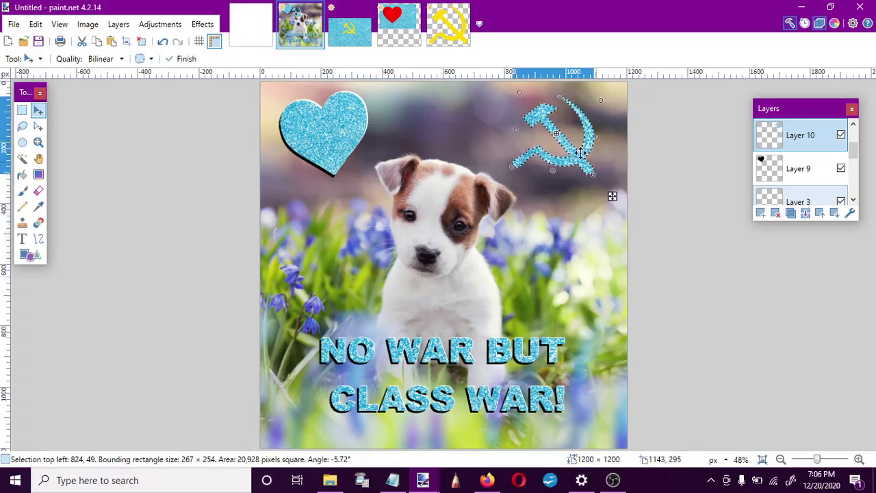
{"action": "left_click_drag", "start_coordinate": [565, 154], "coordinate": [569, 152]}
{"action": "left_click_drag", "start_coordinate": [519, 171], "coordinate": [502, 177]}
{"action": "left_click_drag", "start_coordinate": [582, 166], "coordinate": [589, 163]}
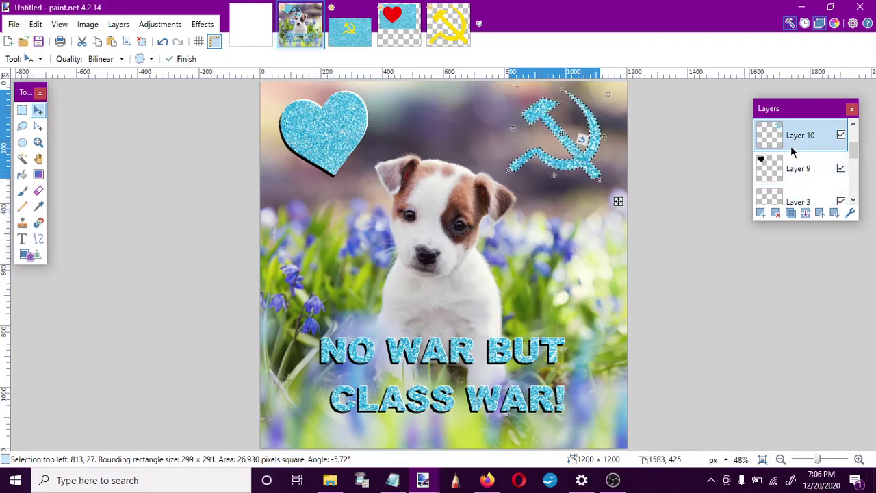
Step: Add two new layers, Layer 12 and Layer 11, directly beneath the glitter hammer and sickle on Layer 10
{"action": "left_click", "coordinate": [760, 213]}
{"action": "left_click_drag", "start_coordinate": [796, 152], "coordinate": [796, 164]}
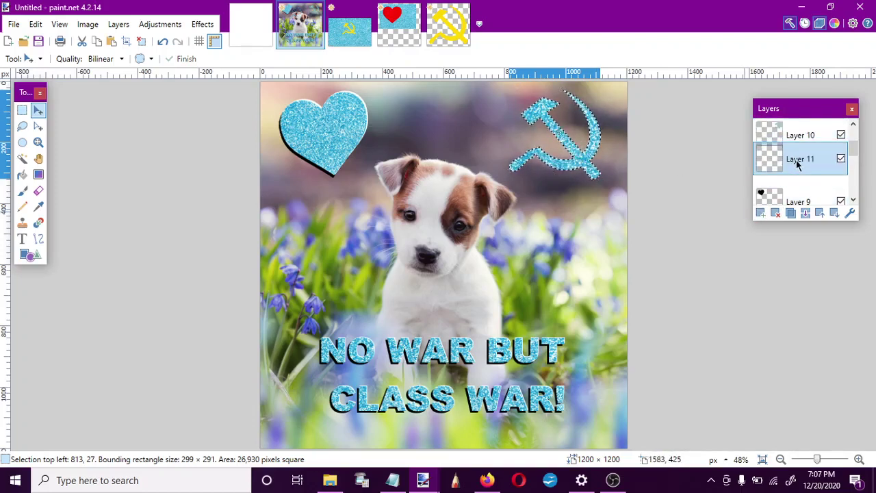
{"action": "left_click", "coordinate": [759, 213]}
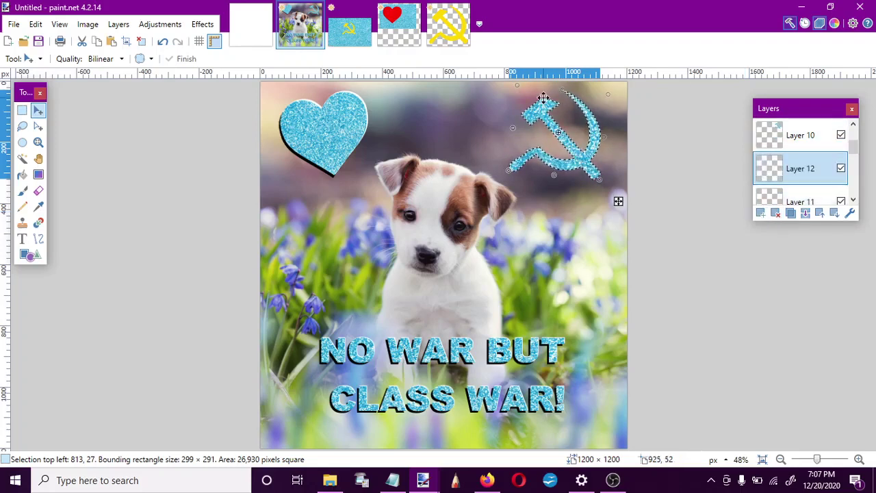
Step: Fill the hammer and sickle selection with white on Layer 12 and black on Layer 11, and clear the selection
{"action": "left_click", "coordinate": [22, 174]}
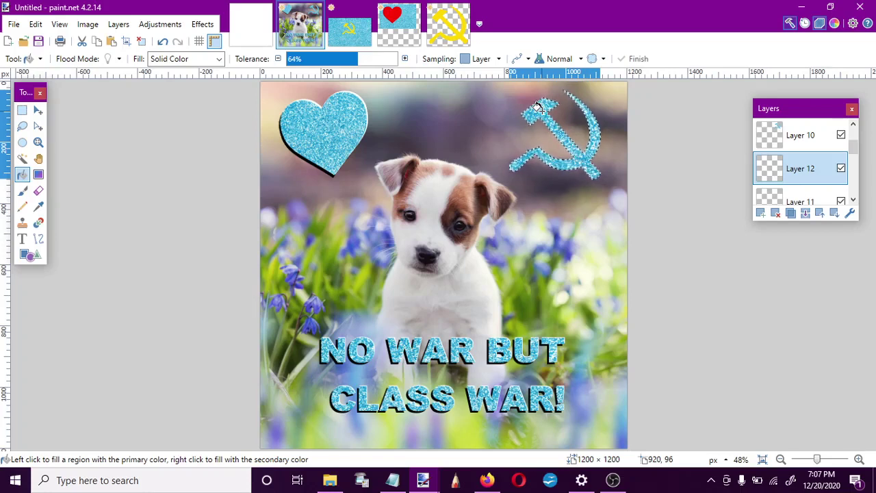
{"action": "left_click", "coordinate": [793, 201]}
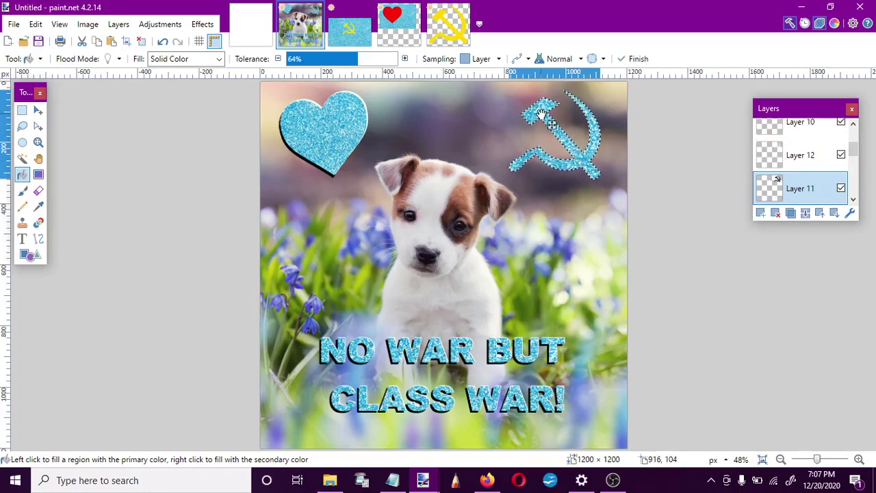
{"action": "left_click", "coordinate": [141, 41]}
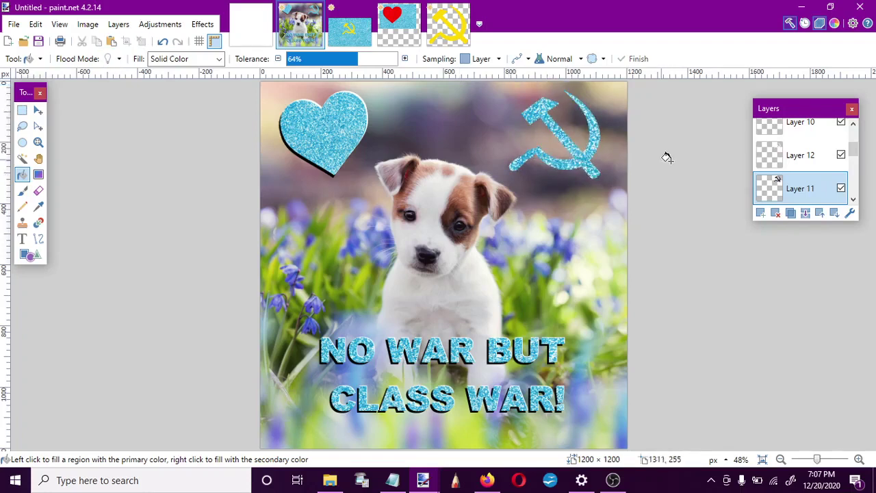
Step: Shift the white hammer and sickle on Layer 12 about 2 px right and 4 px up as a highlight
{"action": "left_click", "coordinate": [833, 164]}
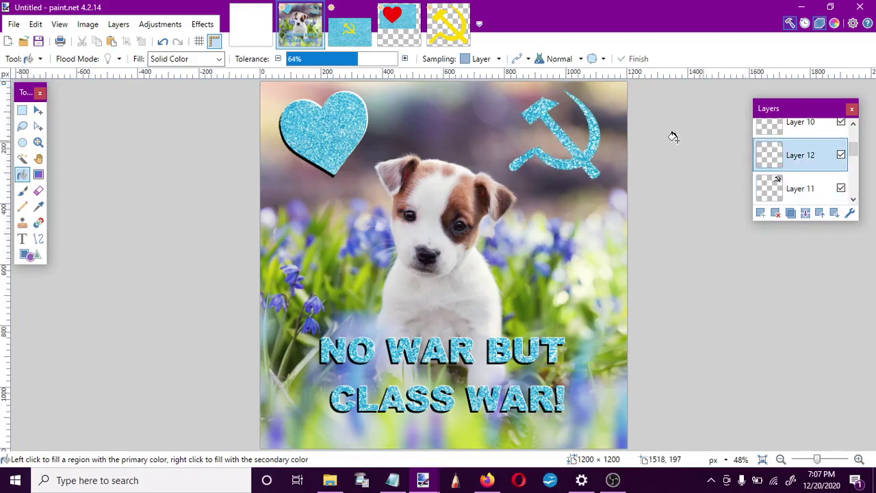
{"action": "left_click", "coordinate": [37, 114]}
{"action": "key", "text": "ctrl+a"}
{"action": "left_click_drag", "start_coordinate": [510, 195], "coordinate": [510, 192]}
Step: Shift the black hammer and sickle on Layer 11 slightly down and left as a shadow, and clear the selection
{"action": "left_click", "coordinate": [801, 188]}
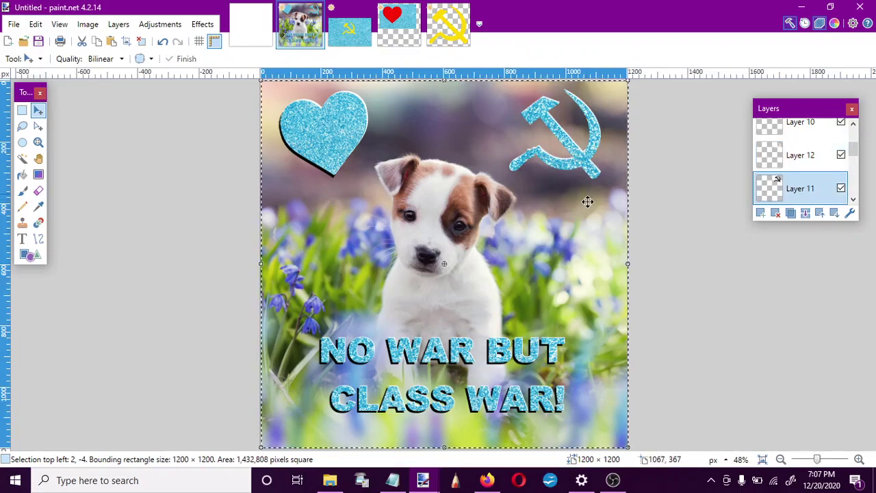
{"action": "left_click_drag", "start_coordinate": [587, 202], "coordinate": [587, 203]}
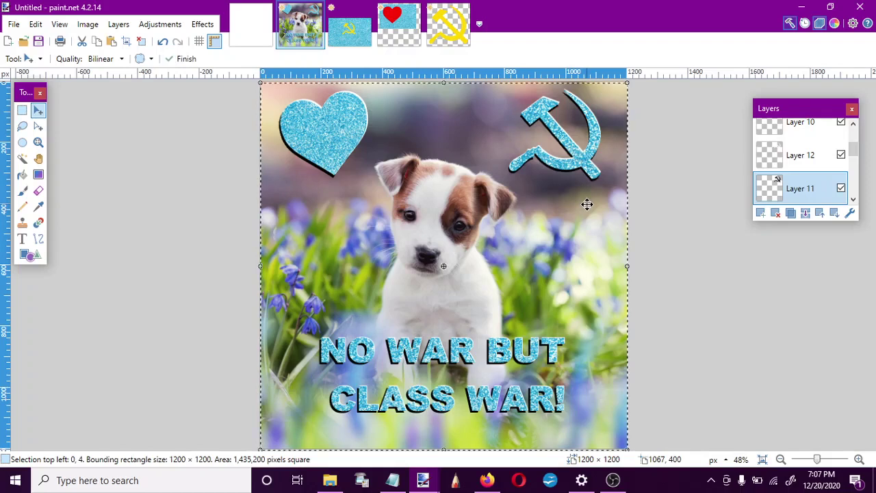
{"action": "key", "text": "ctrl+d"}
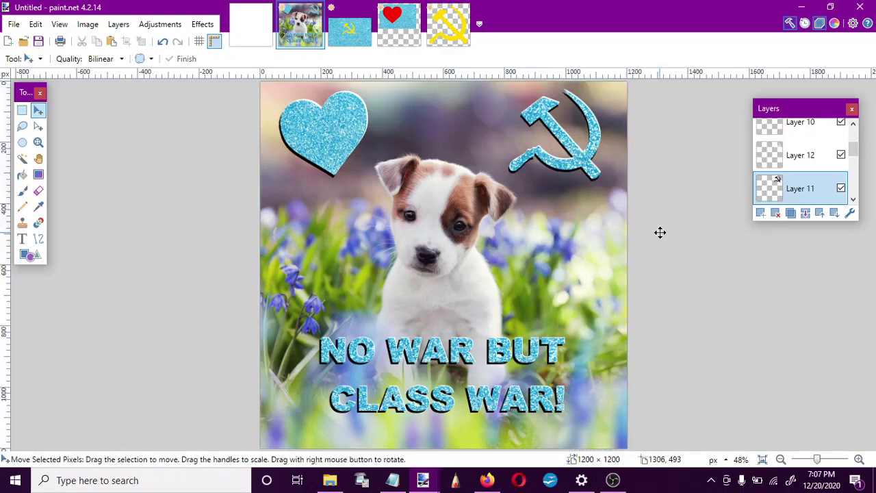
{"action": "scroll", "coordinate": [854, 150], "scroll_direction": "down", "scroll_amount": 5}
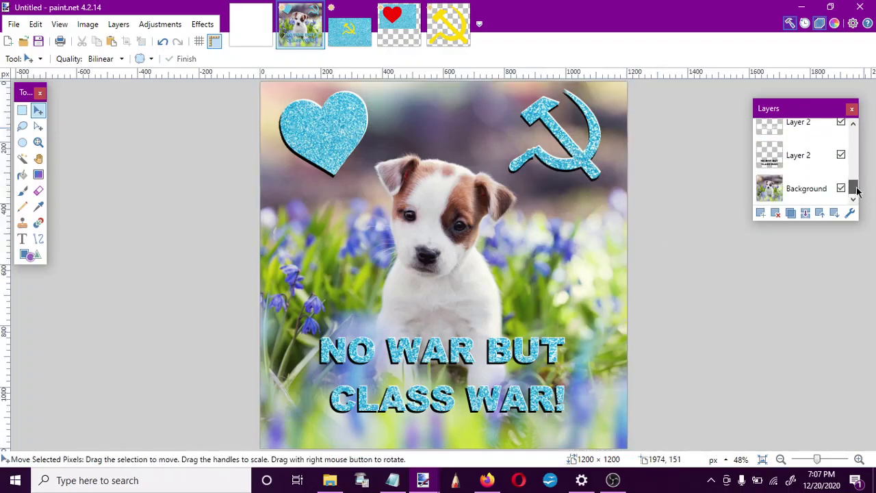
{"action": "scroll", "coordinate": [852, 127], "scroll_direction": "up", "scroll_amount": 5}
{"action": "left_click_drag", "start_coordinate": [853, 126], "coordinate": [852, 201]}
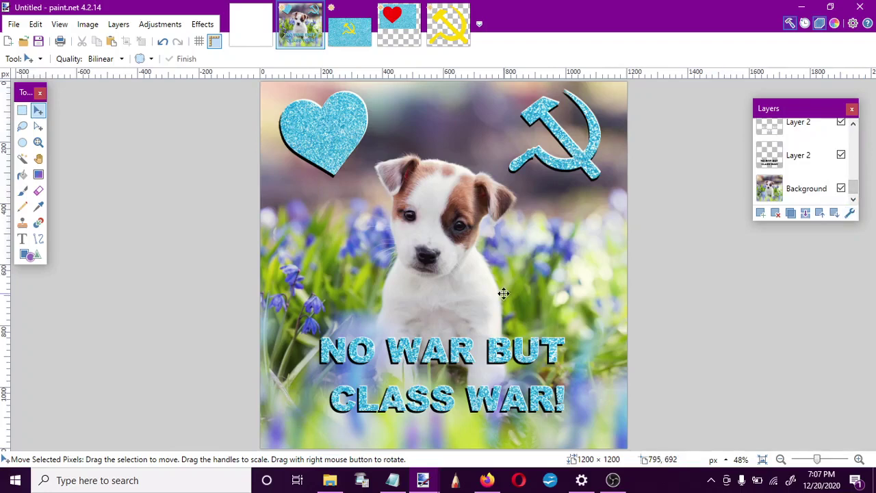
Step: Save the meme in Pictures as a PNG named COMMUNIST PUPPY with the default save settings, flattening its layers
{"action": "left_click", "coordinate": [14, 25]}
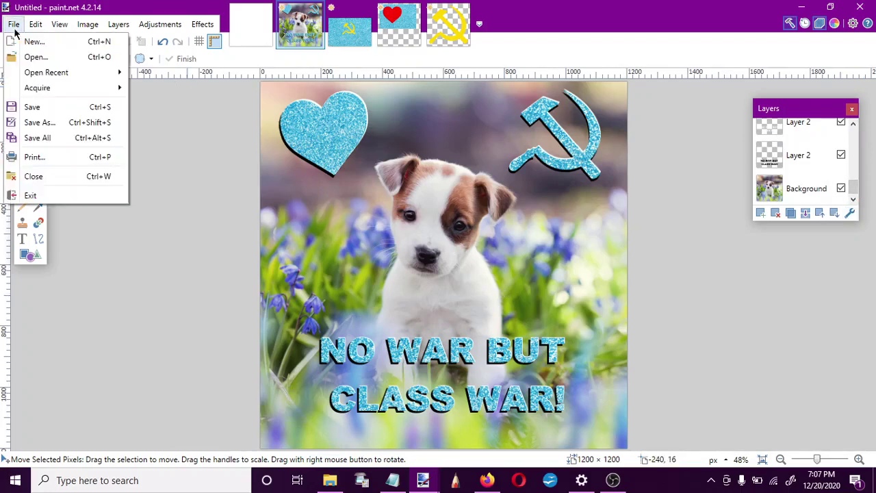
{"action": "left_click", "coordinate": [32, 122]}
{"action": "left_click", "coordinate": [268, 386]}
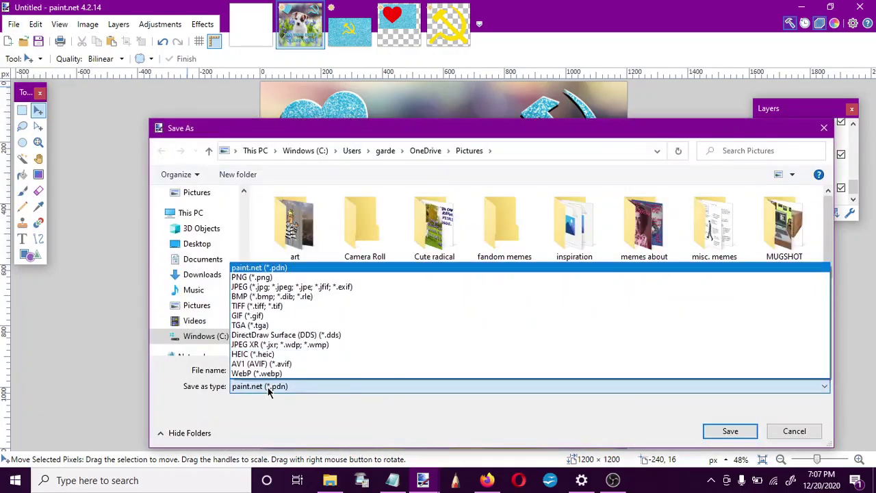
{"action": "left_click", "coordinate": [251, 277]}
{"action": "double_click", "coordinate": [266, 370]}
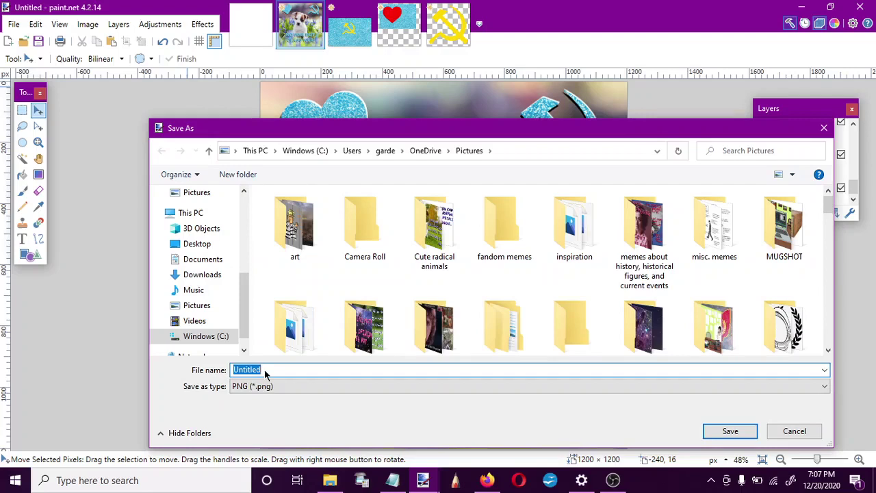
{"action": "type", "text": "COMMUNIST PUPPY"}
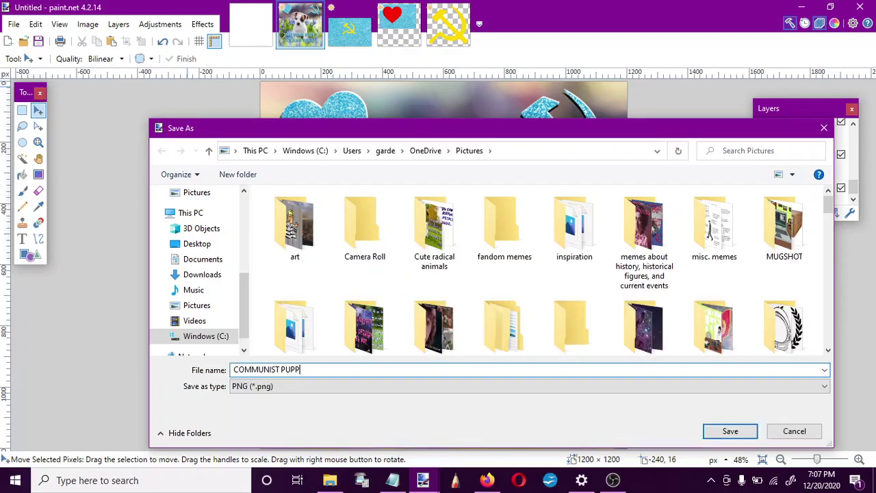
{"action": "left_click", "coordinate": [731, 431]}
{"action": "left_click", "coordinate": [421, 339]}
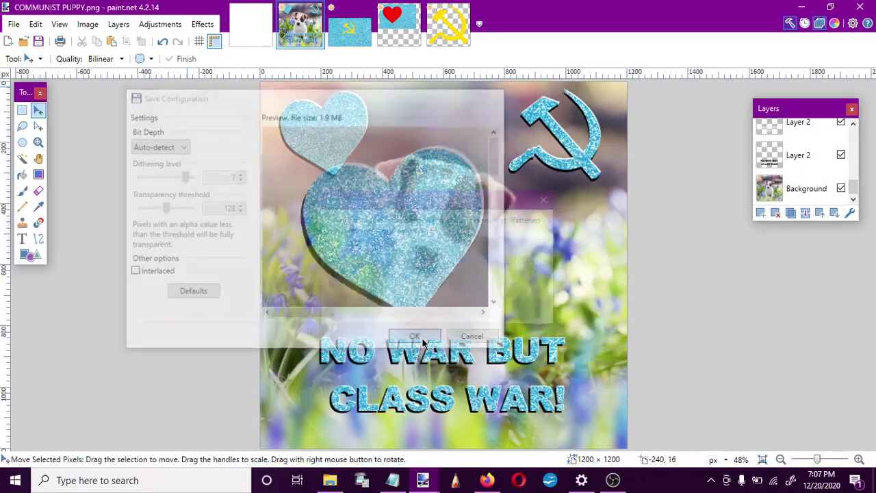
{"action": "left_click", "coordinate": [414, 270]}
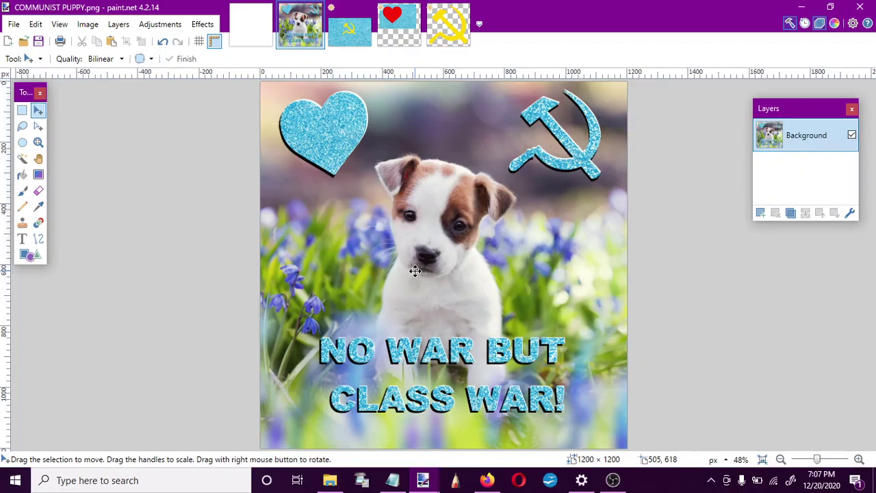
{"action": "left_click", "coordinate": [23, 158]}
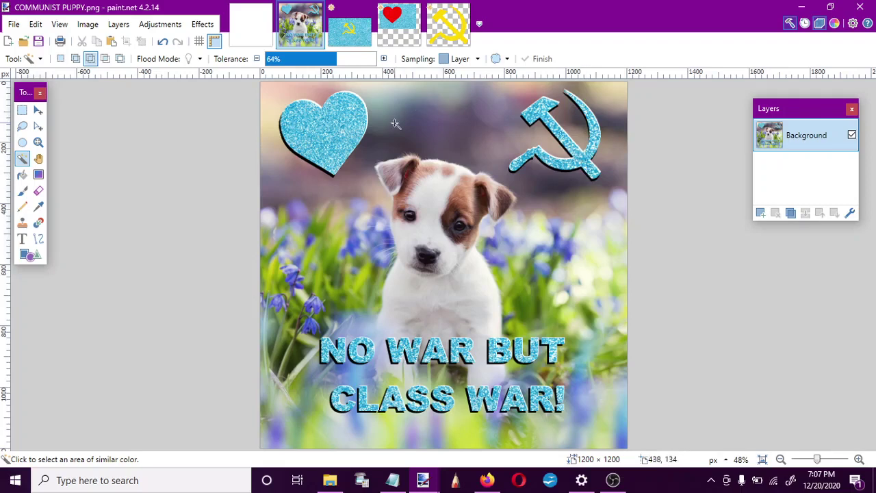